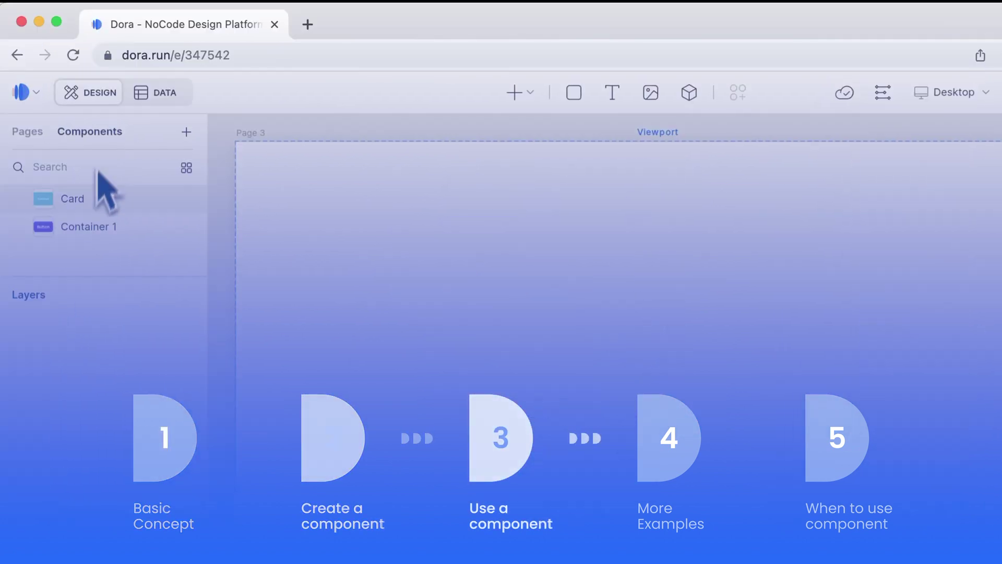
Place a Button component instance on the page and view the card's click interaction details
drag(40, 190, 303, 280)
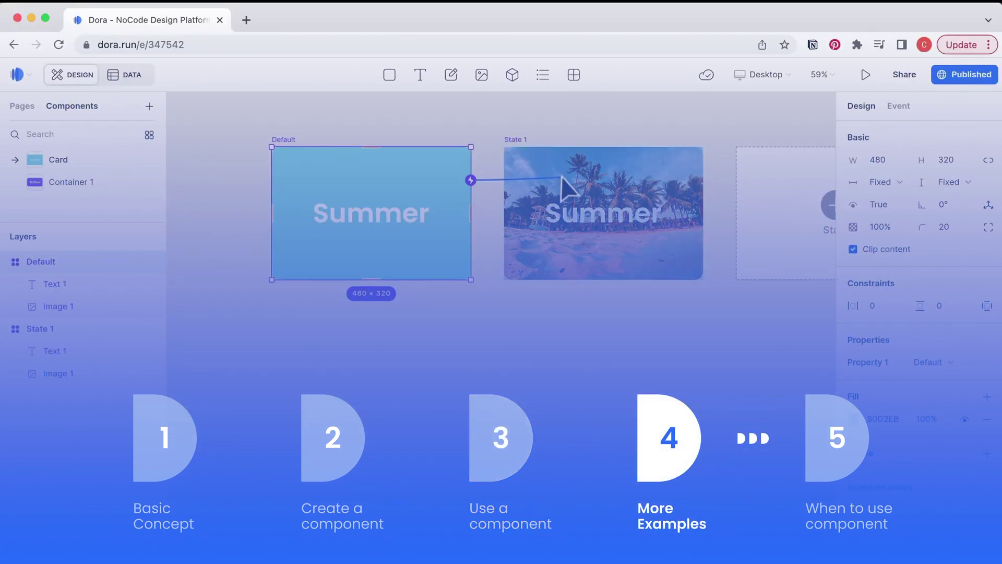
click(465, 139)
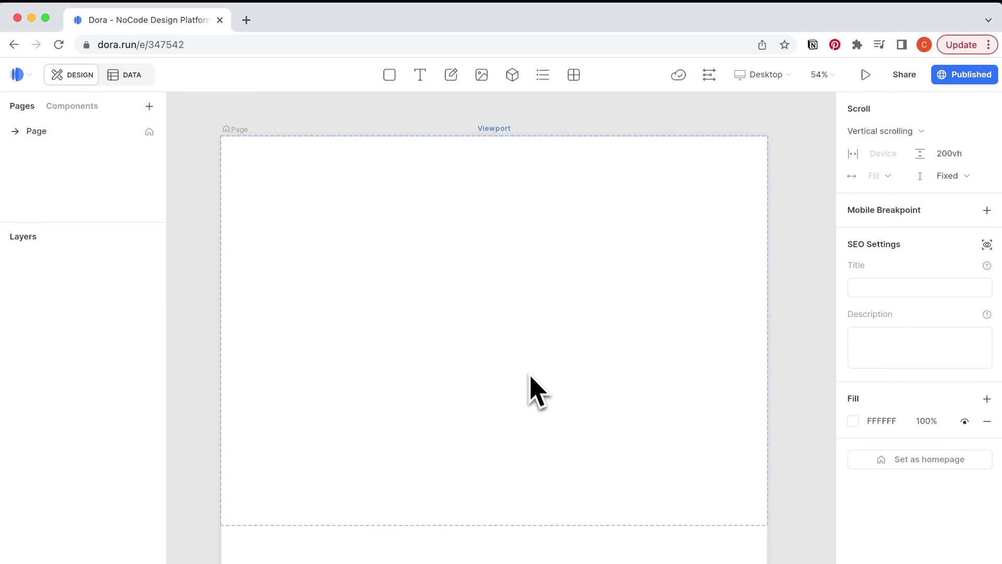
Draw a container near the page centre with purple 7357FF fill
click(389, 75)
drag(428, 297, 536, 343)
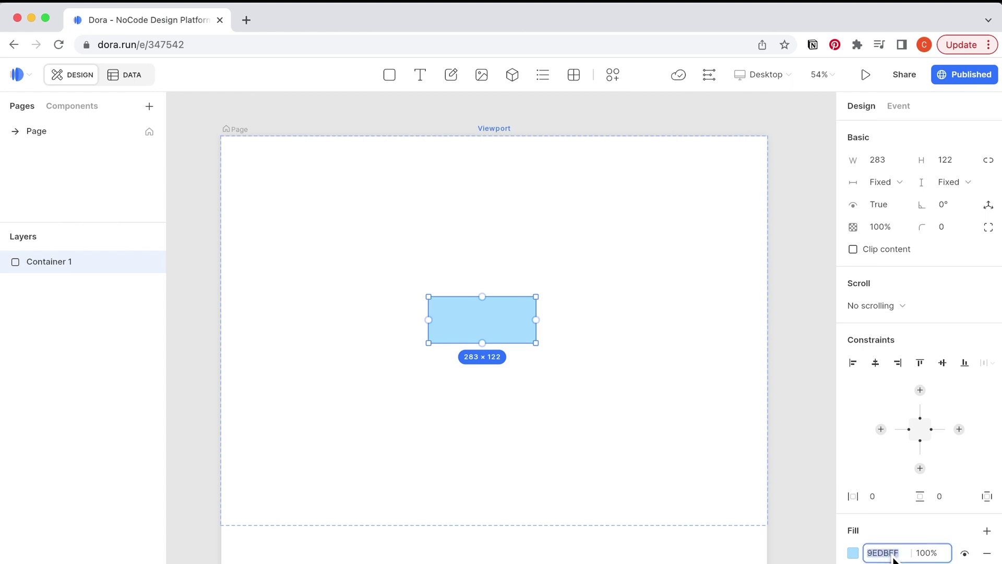
key(Return)
Add a 'Button' label inside it with font size 36 and line height 45
click(420, 75)
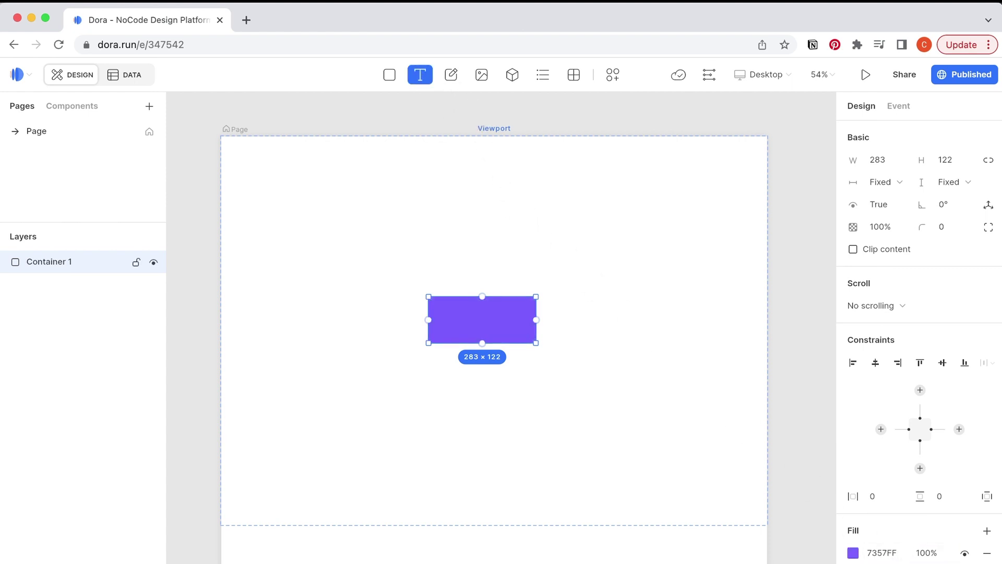
click(463, 316)
text(B)
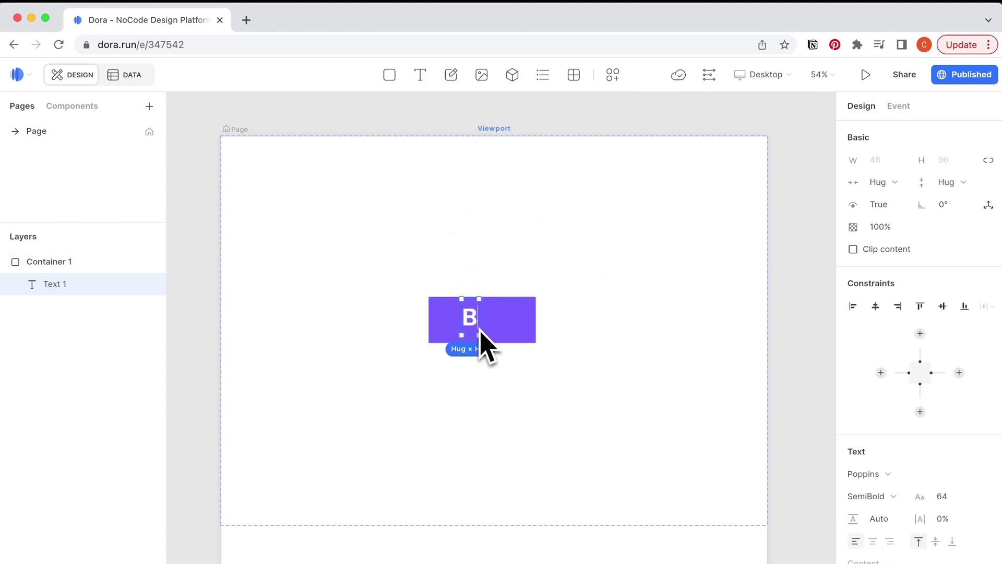
text(utton)
click(956, 497)
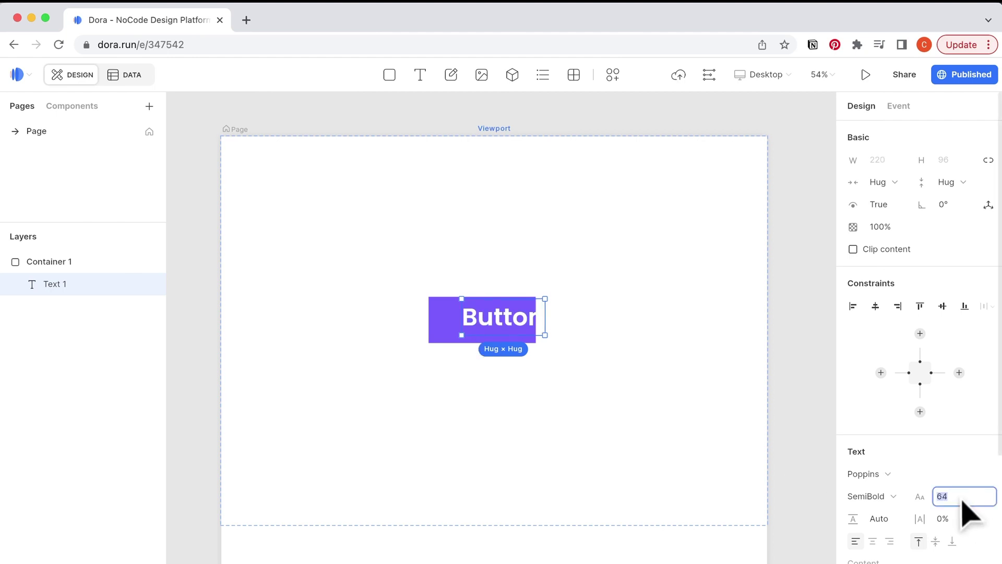
text(36)
key(Return)
click(883, 518)
text(45)
key(Return)
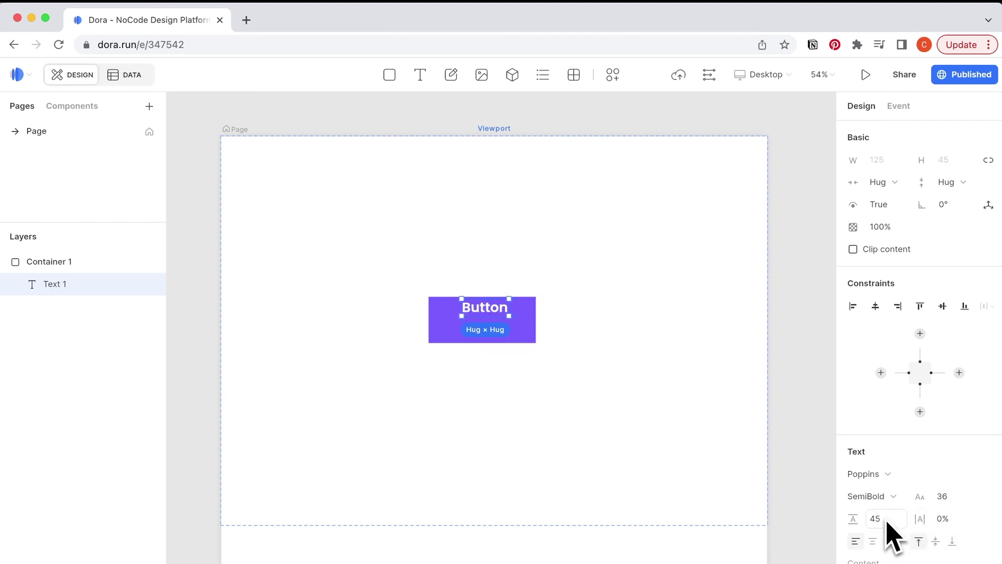
Make the purple container hug its contents in both width and height
click(486, 326)
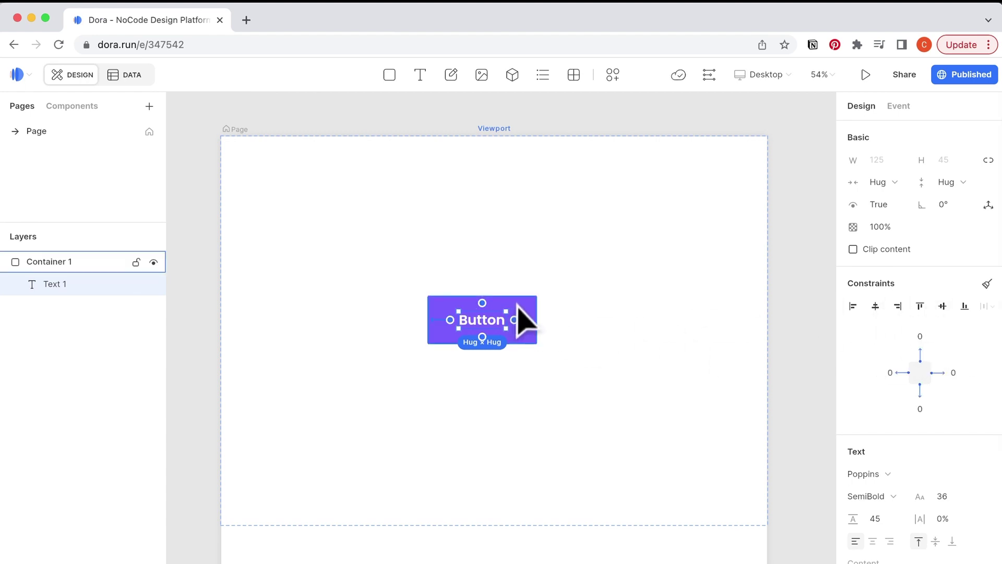
click(524, 320)
click(887, 183)
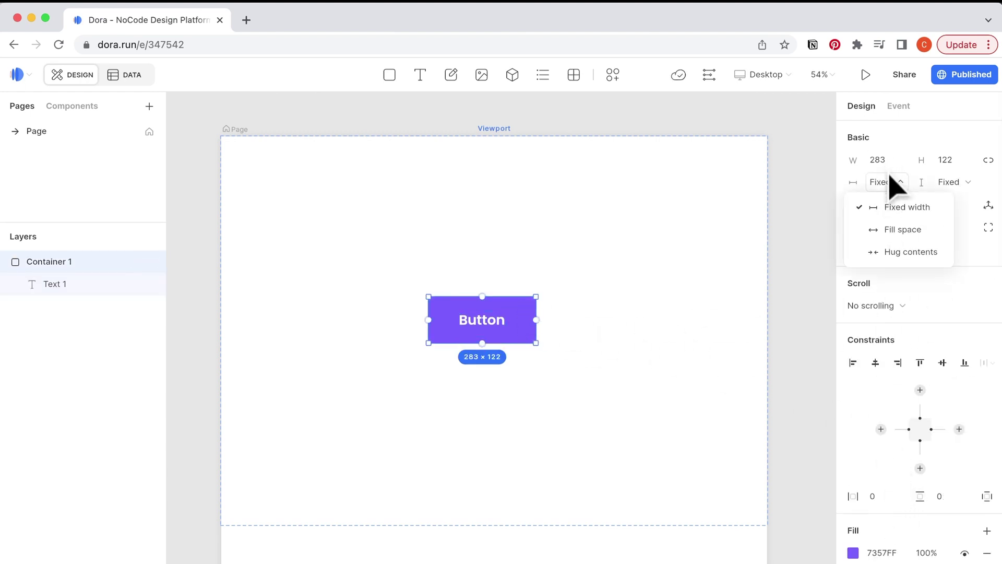
click(900, 251)
click(951, 182)
click(946, 252)
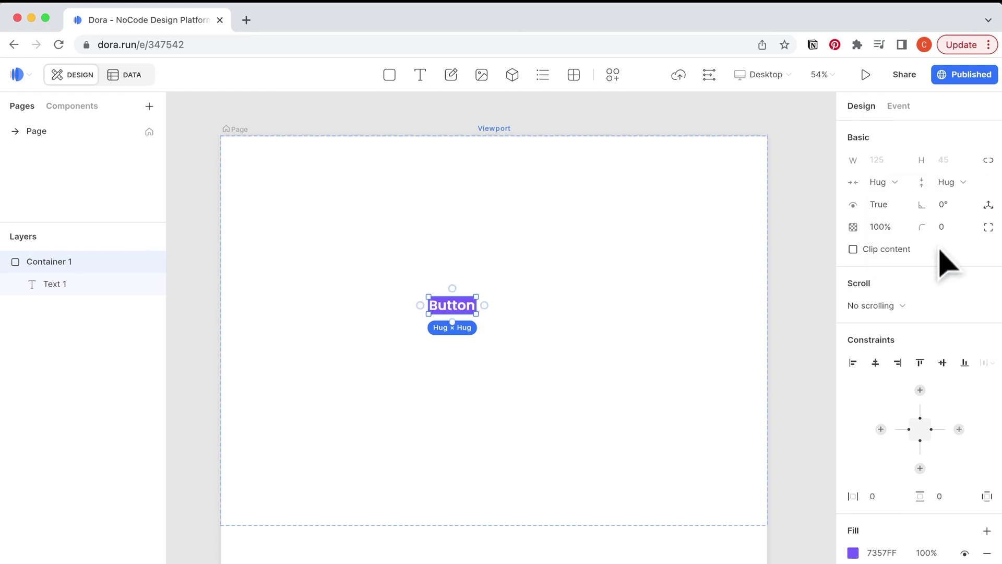
Give the button 30 padding on each side, corner radius 20, and centre it on the page
click(888, 496)
key(Return)
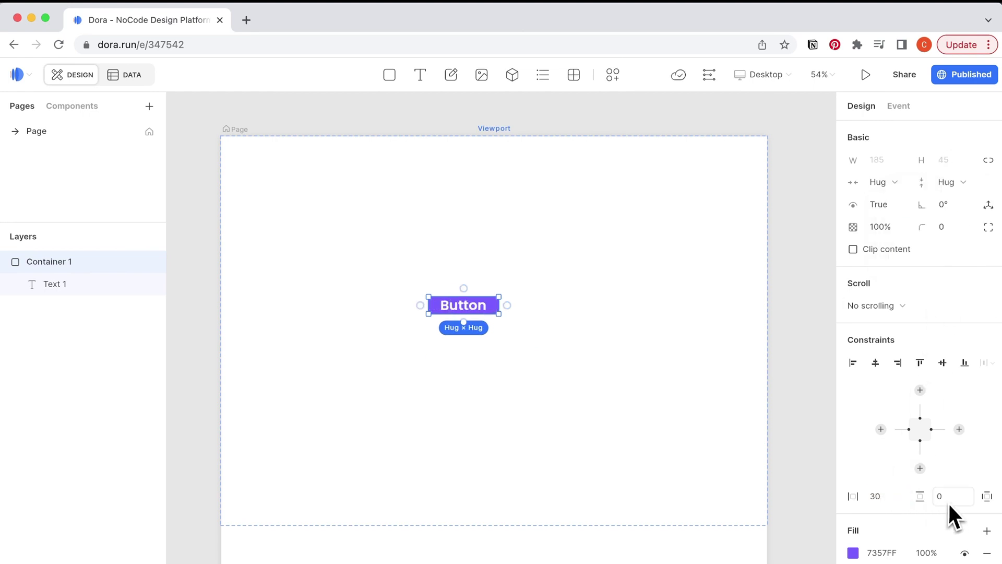
click(950, 498)
text(30)
key(Return)
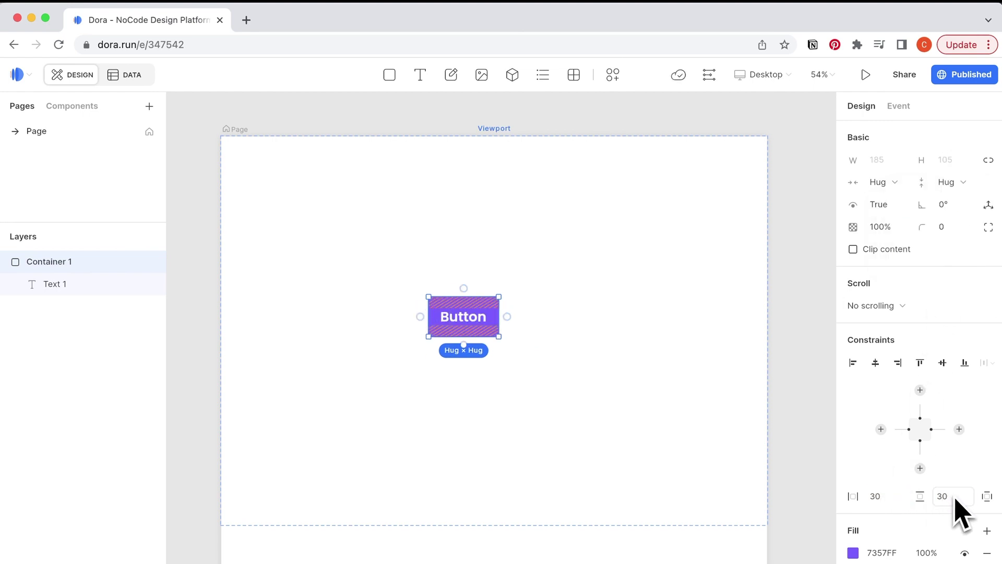
click(955, 230)
text(20)
click(607, 338)
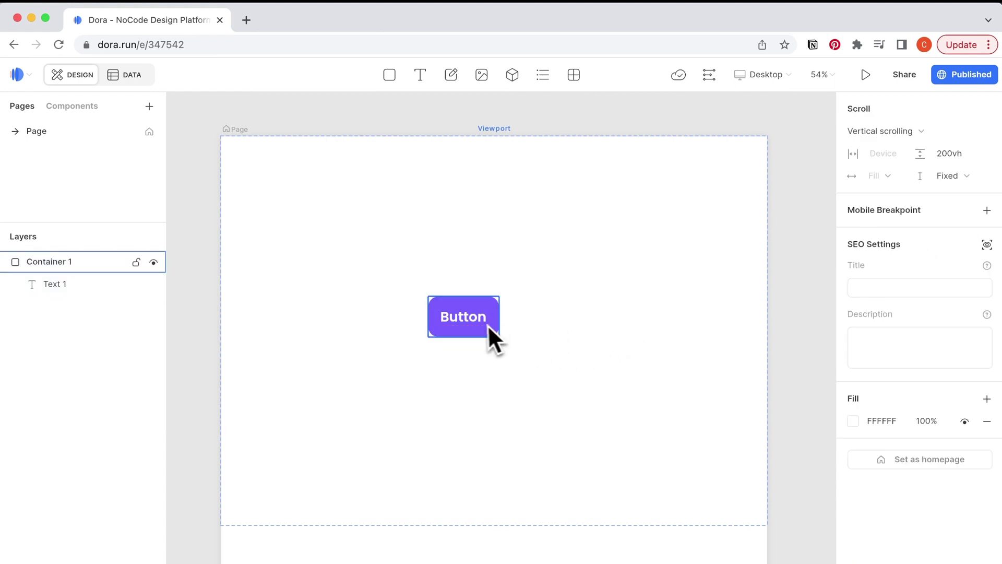
drag(487, 325, 506, 322)
Convert the purple button into a component
right_click(504, 321)
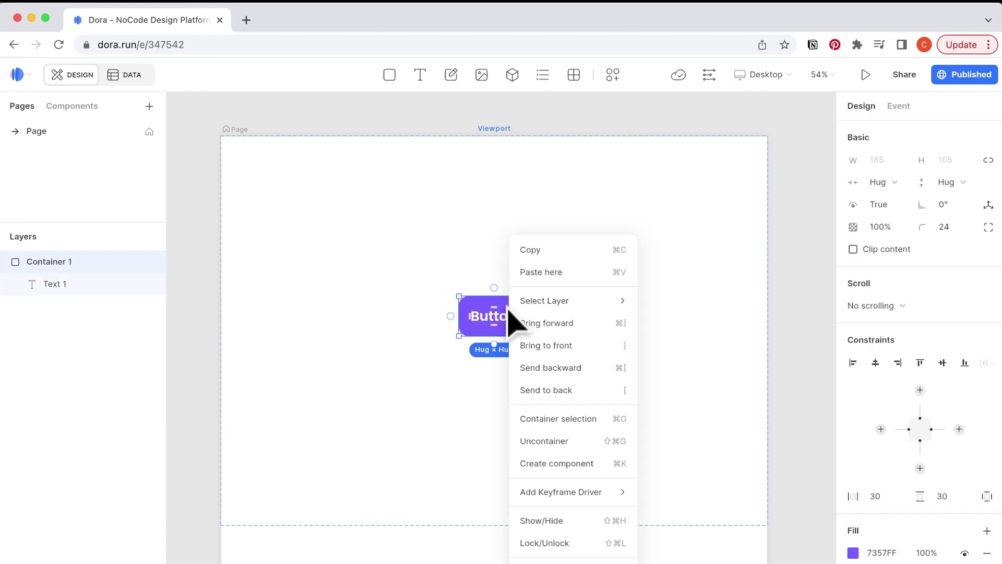
click(543, 461)
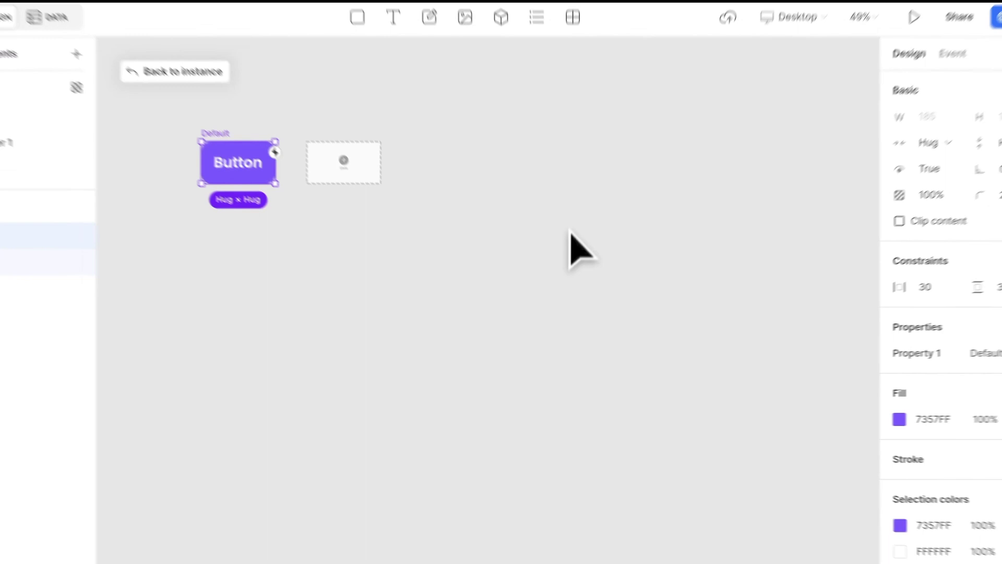
click(546, 503)
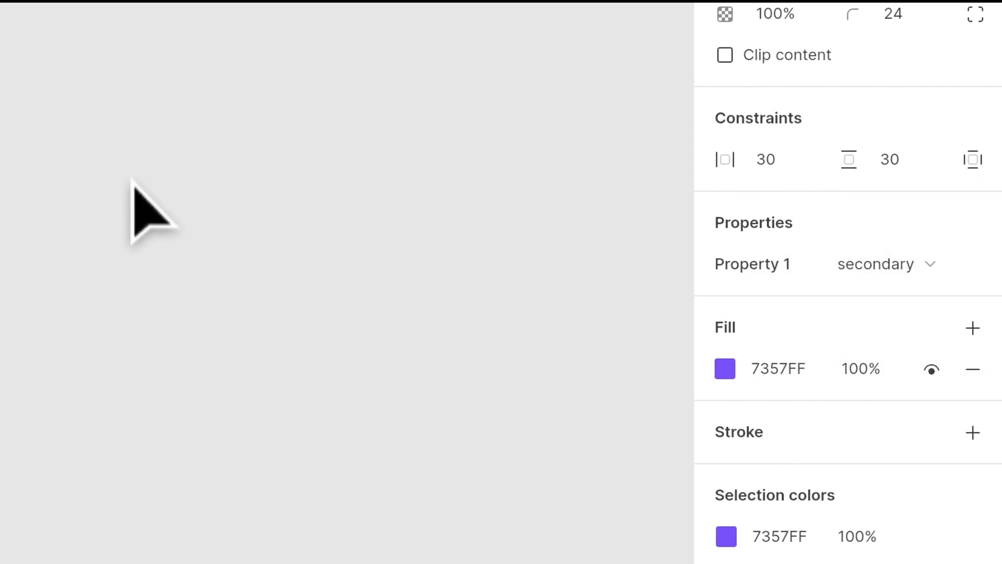
Give State 1 an F8F8F8 fill and a 5-wide light grey border
click(725, 368)
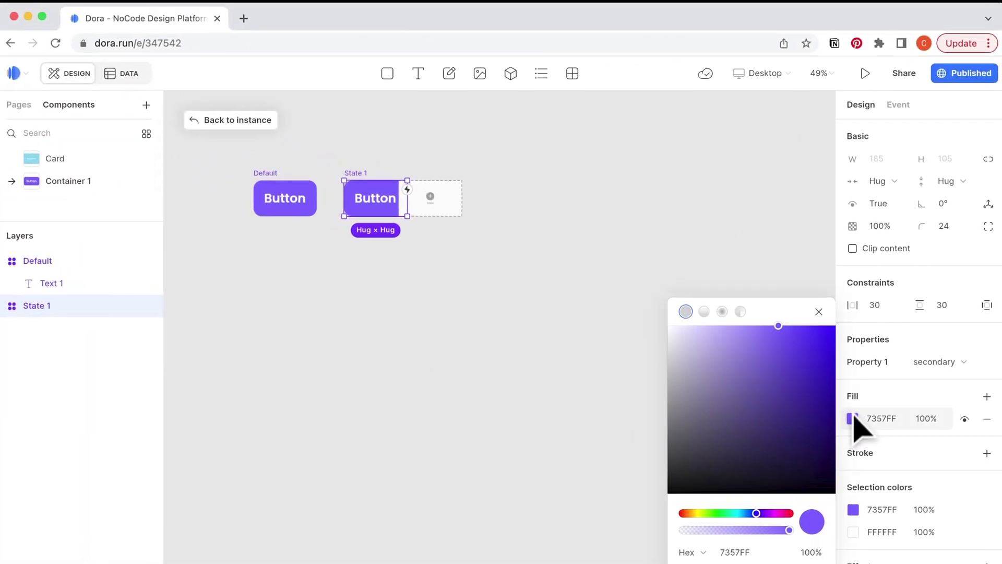
double_click(752, 551)
text(F8F8F8)
click(987, 452)
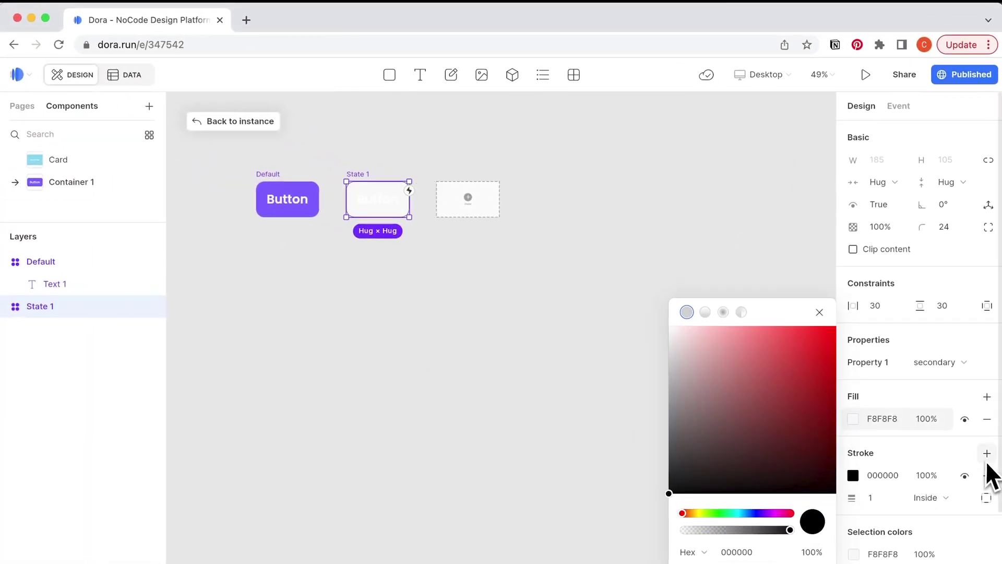
click(888, 476)
text(ececec)
key(Tab)
text(5)
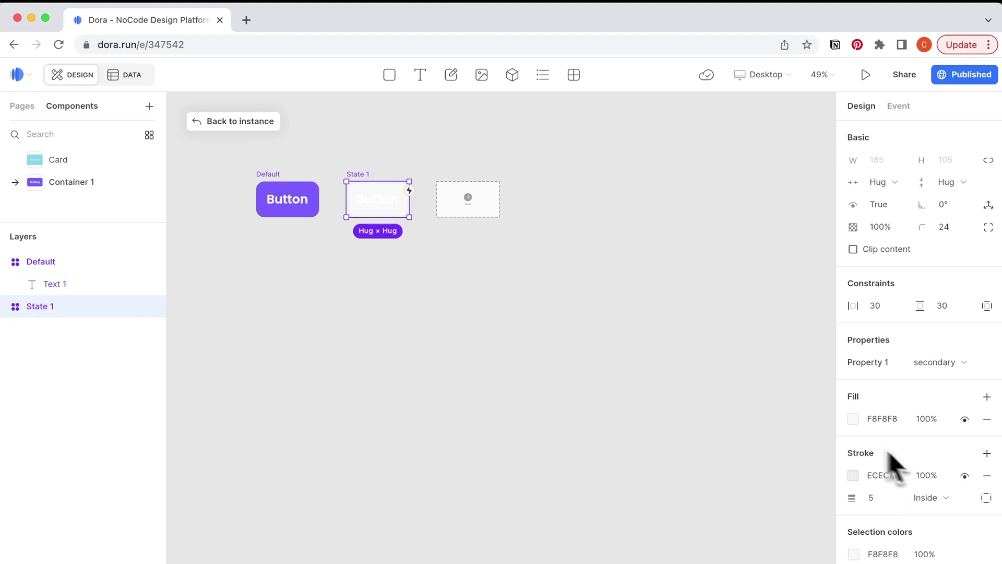
Make the State 1 label text dark
double_click(23, 308)
scroll(917, 522, down, 5)
double_click(888, 475)
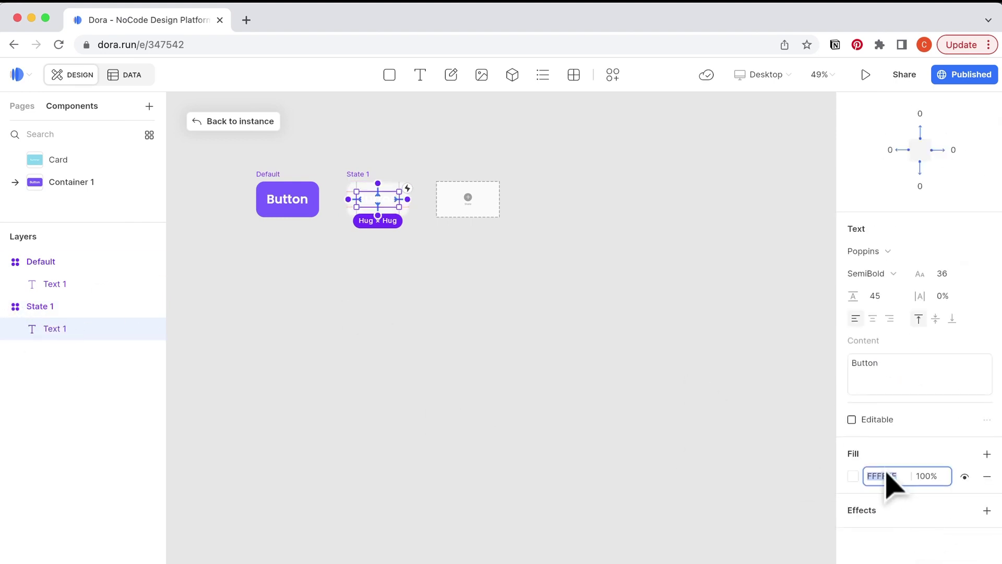
text(333333)
click(599, 488)
Rename Property 1 to Type with value Main, and add a State property
click(859, 136)
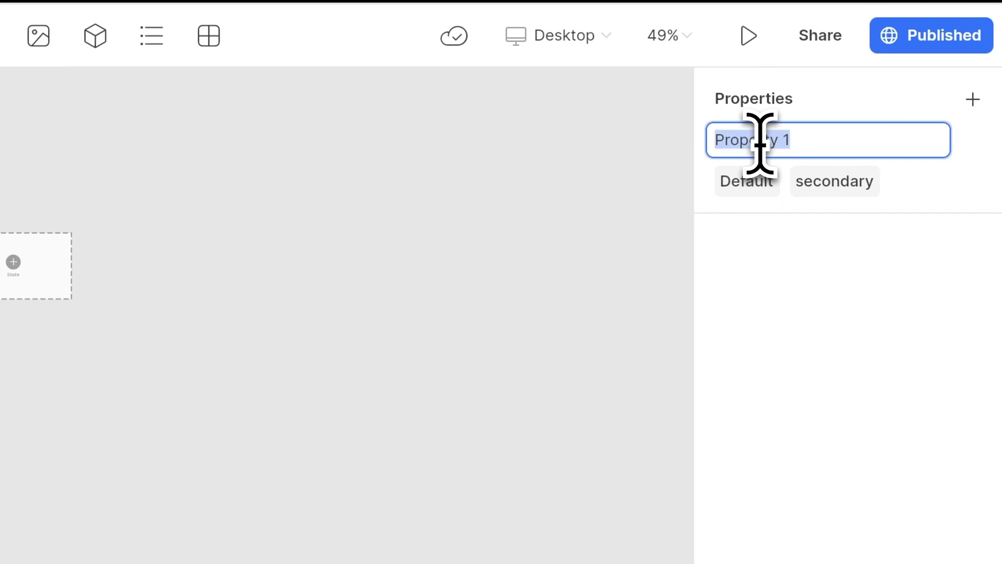
text(Type)
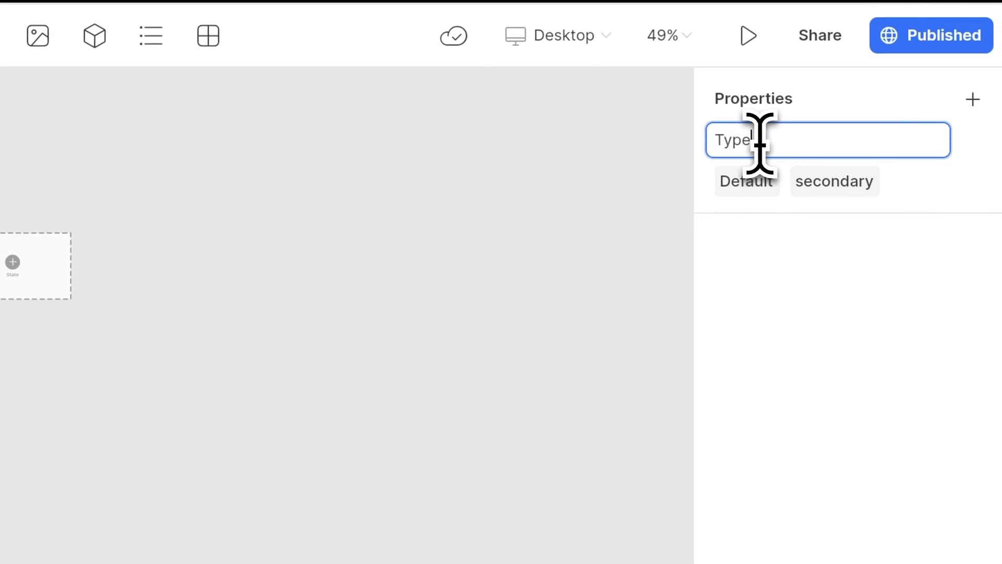
click(763, 190)
text(Main)
key(Return)
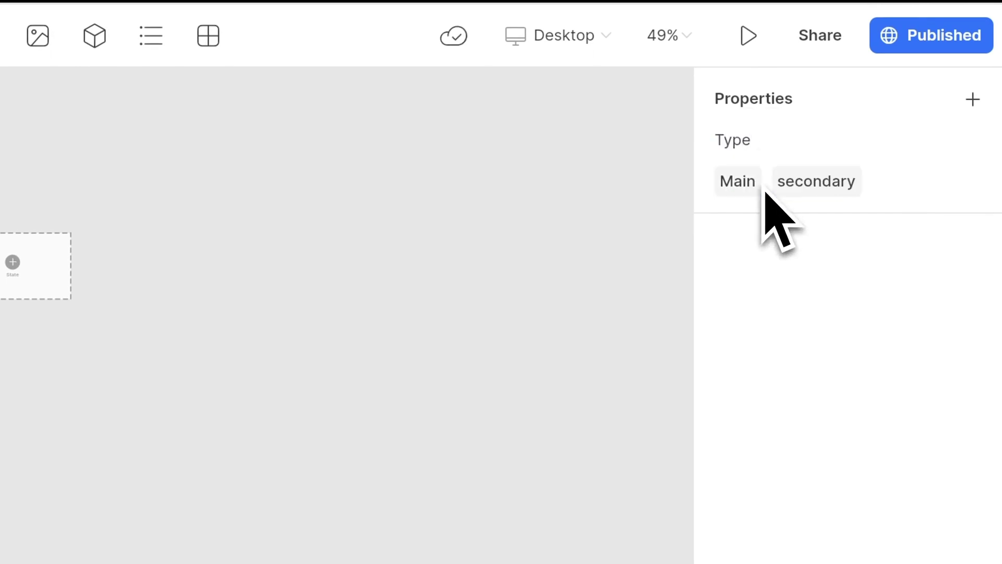
click(970, 105)
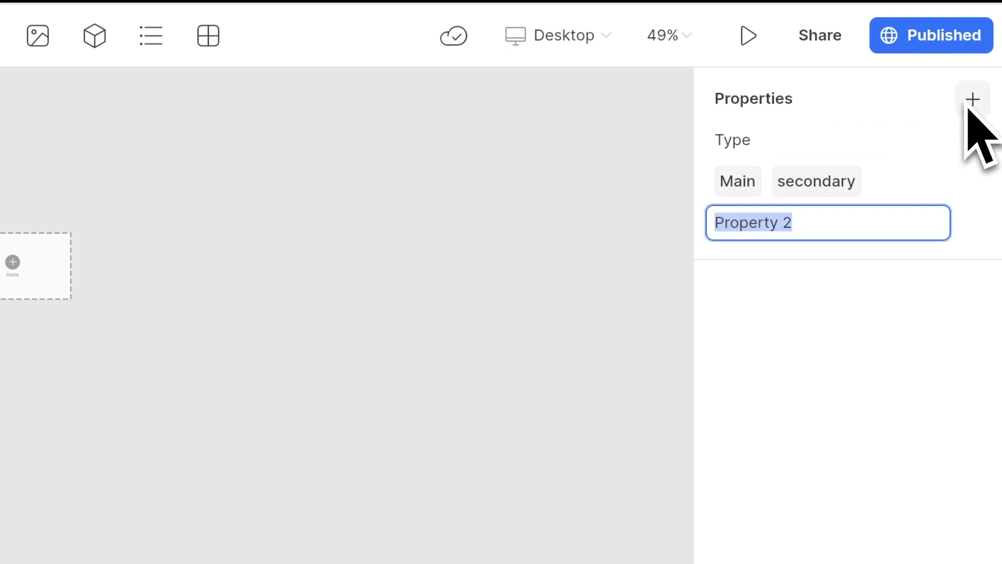
text(State)
key(Return)
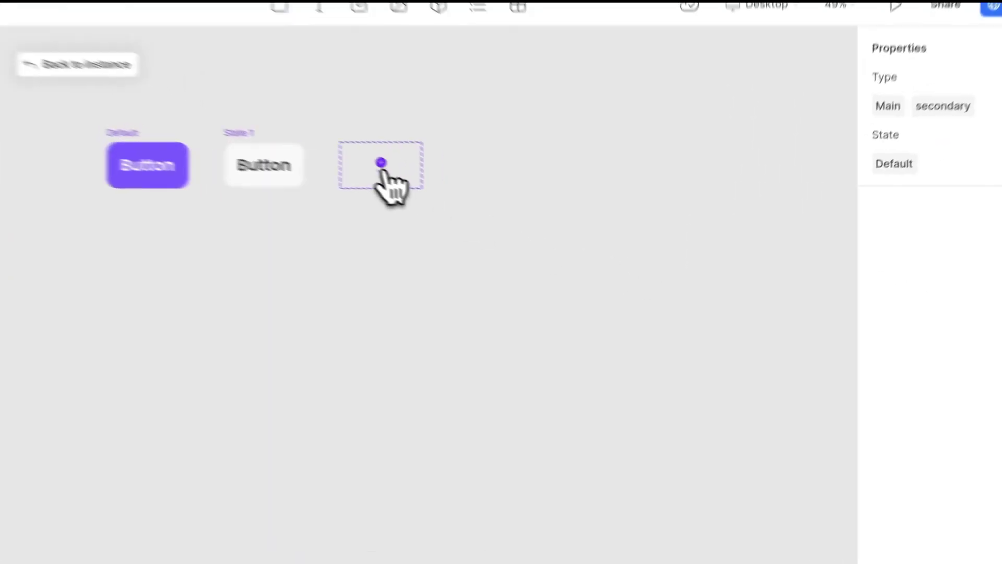
Add a Hover state for Main filled darker purple 674EE5
click(13, 264)
text(Hover)
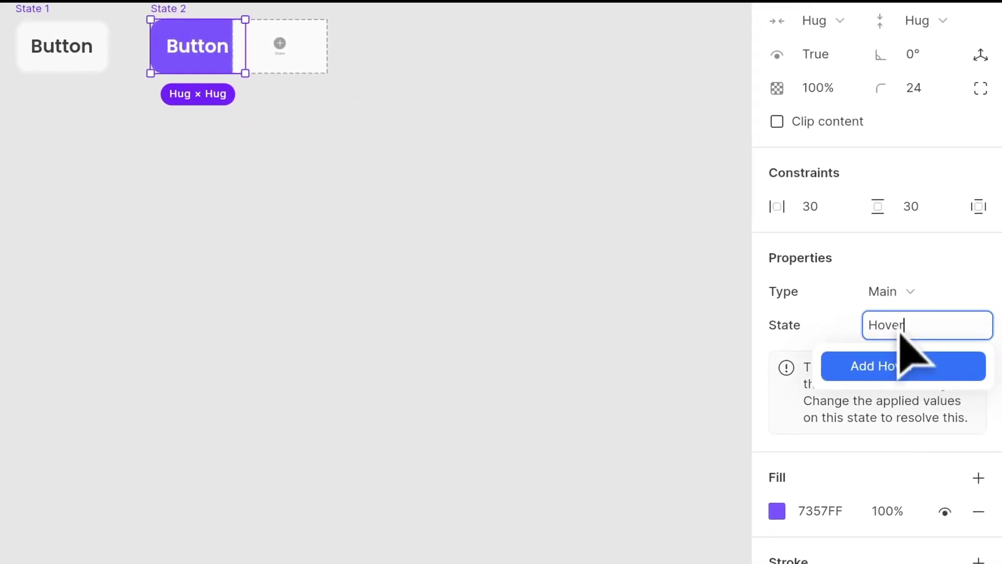
key(Return)
click(829, 410)
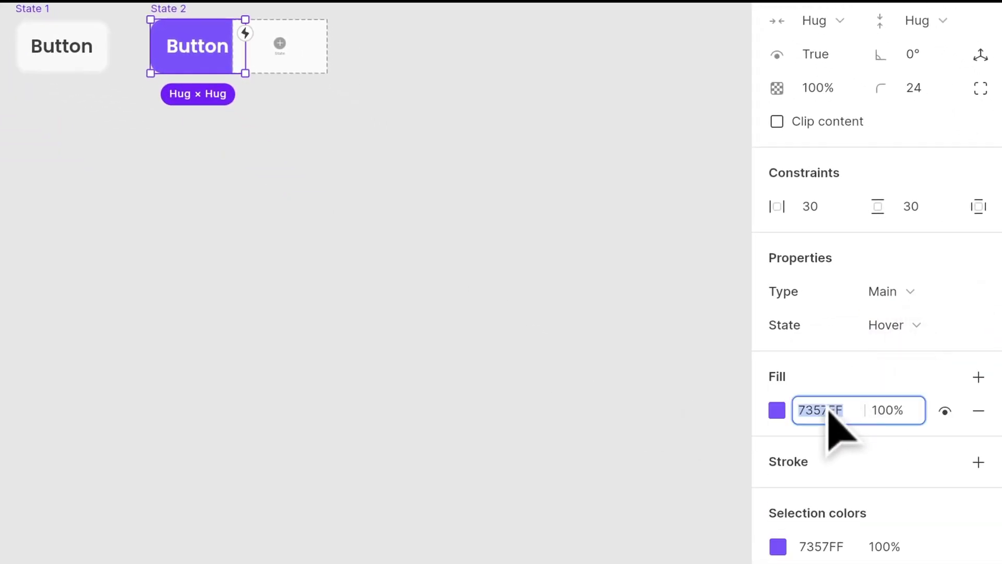
text(674EE5)
key(Return)
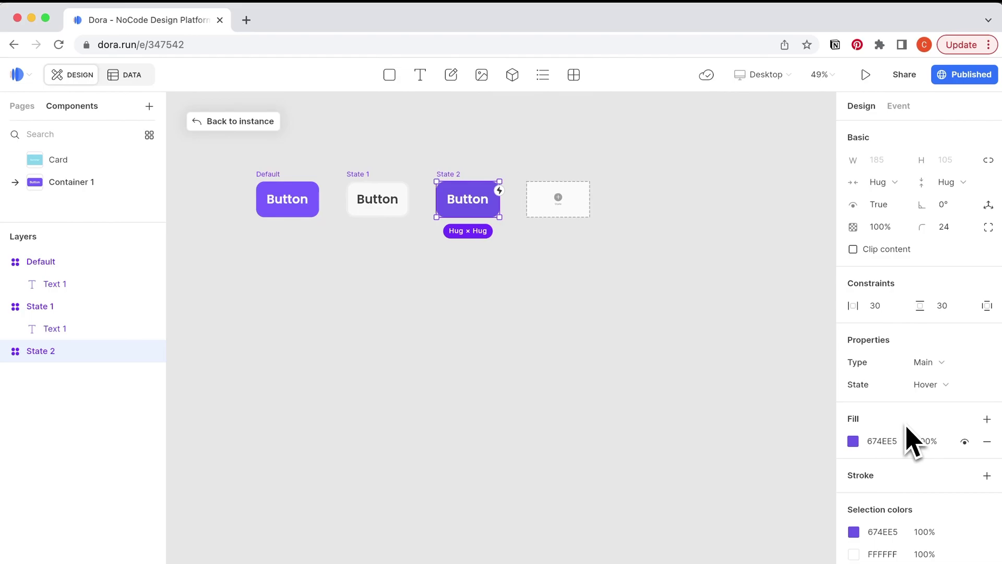
Add a secondary Hover state with grey D9D8DB fill
click(559, 200)
click(927, 433)
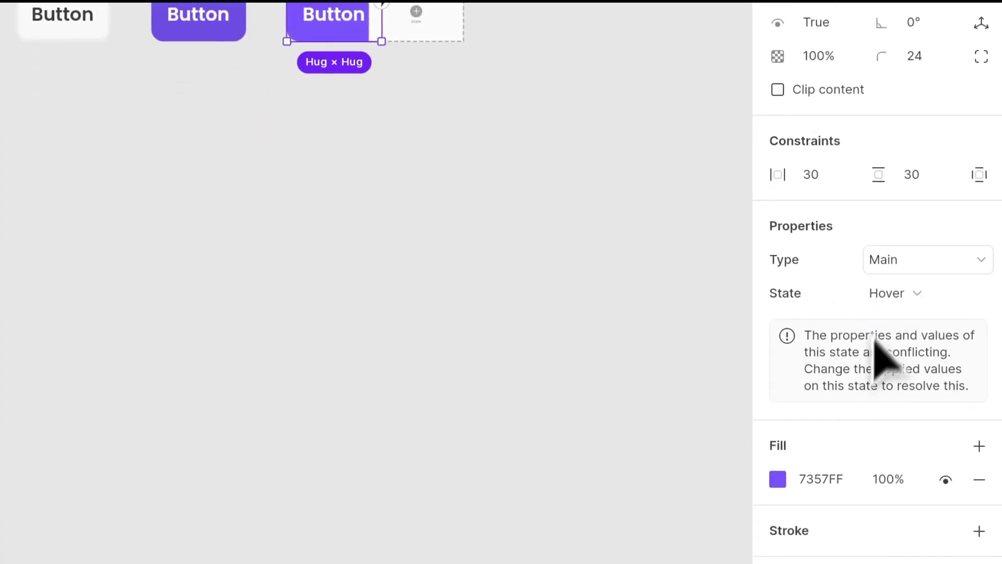
click(935, 361)
click(898, 331)
click(829, 375)
text(D9D8DB)
key(Return)
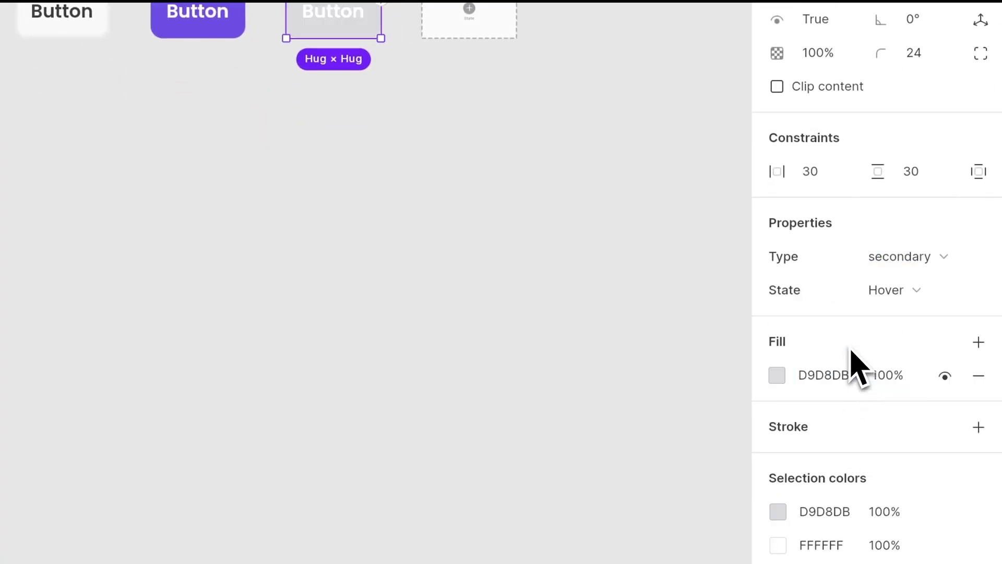
Give the secondary Hover state a 5-wide ECECEC stroke and 333333 label text
click(978, 427)
click(823, 467)
text(ececec)
click(819, 492)
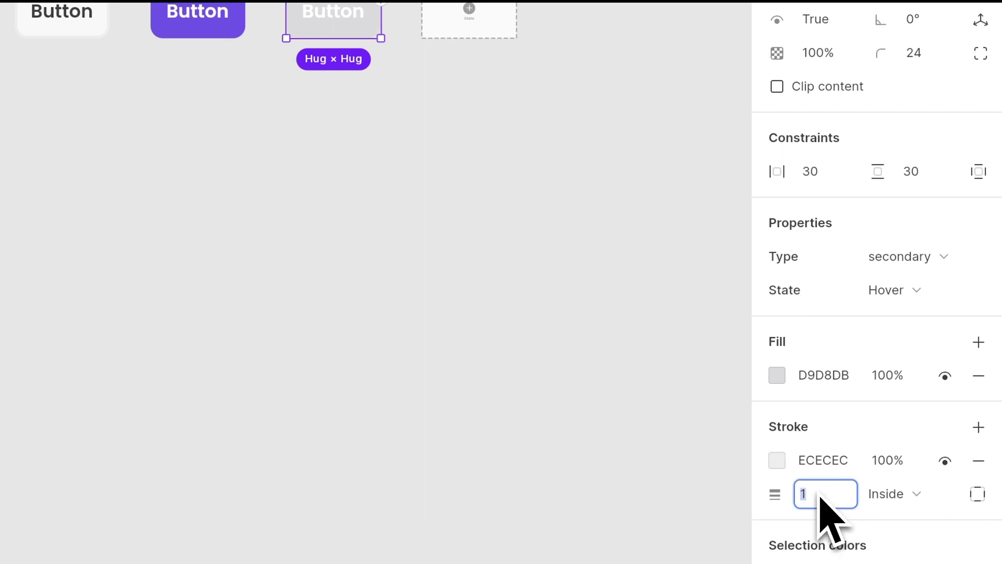
text(5)
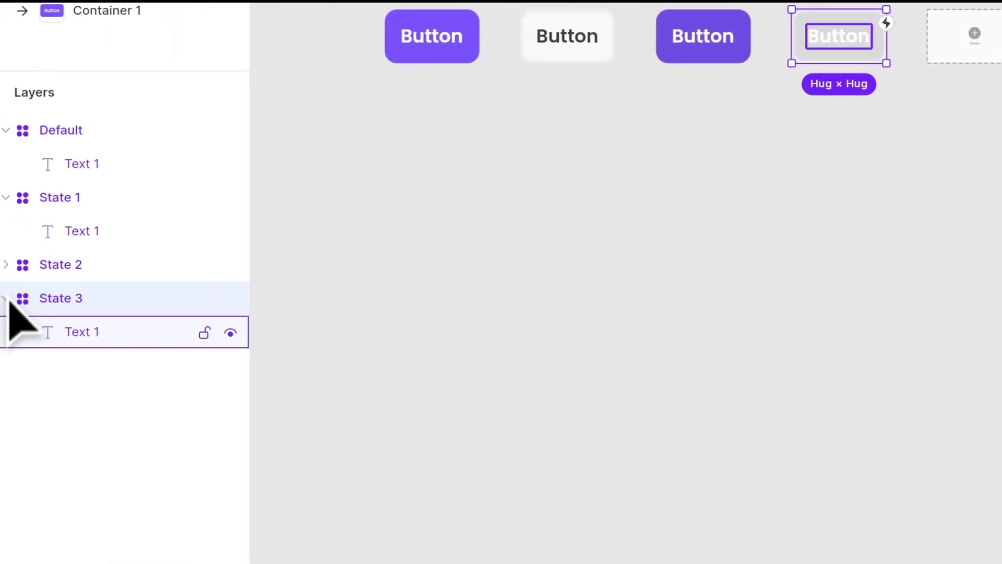
click(96, 329)
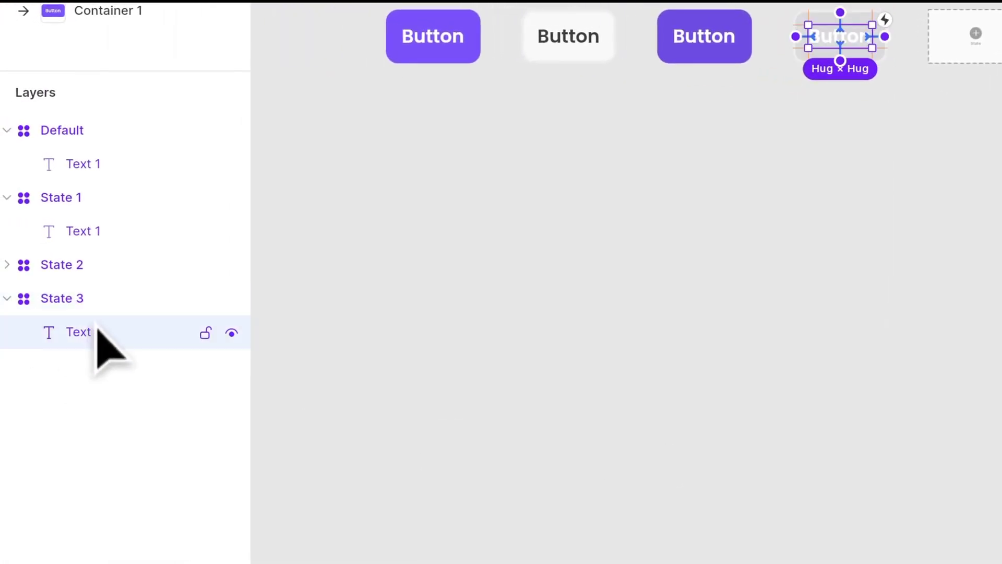
scroll(828, 470, down, 5)
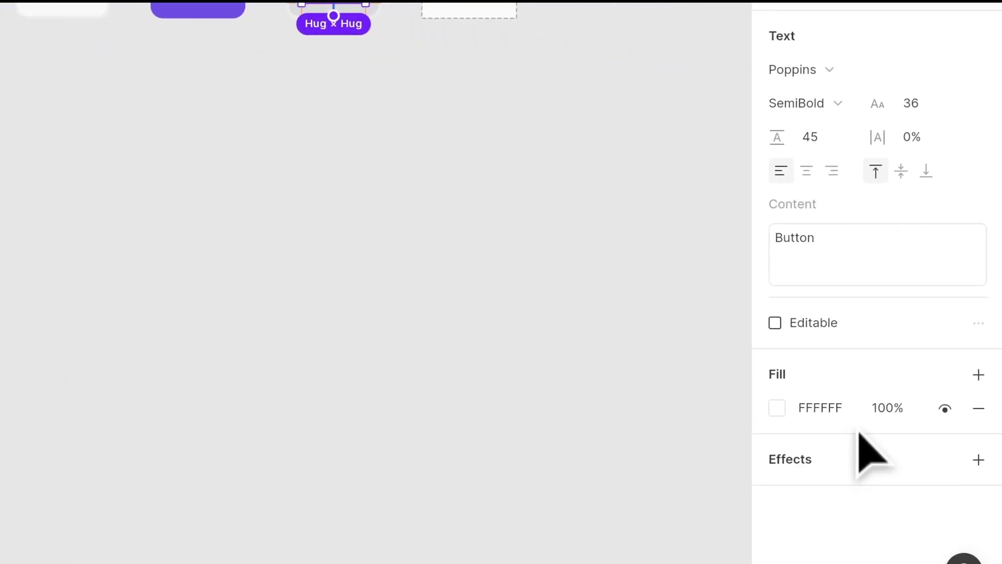
click(848, 417)
text(333333)
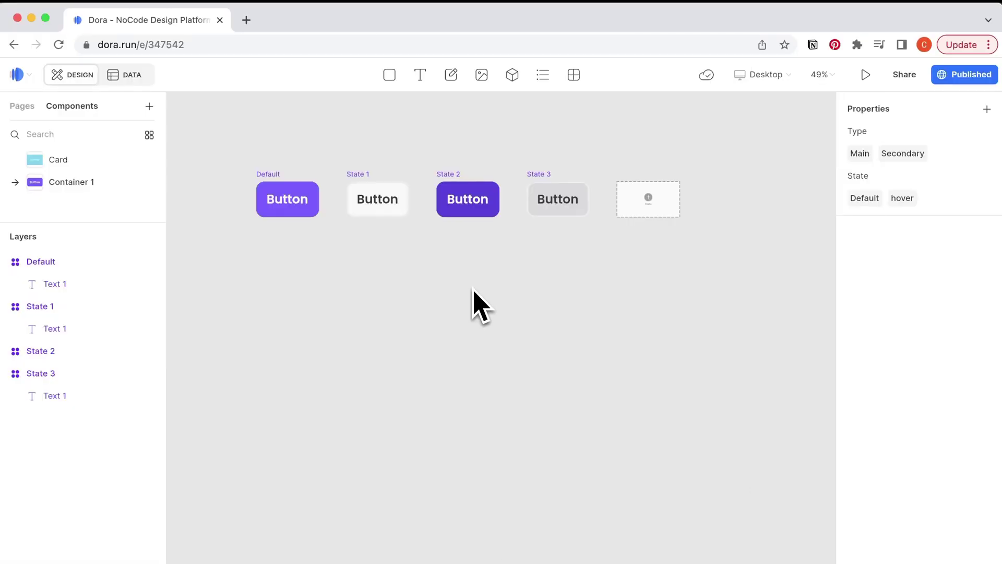
Link Default to State 2 with a hover-triggered interaction
click(313, 213)
drag(319, 192, 326, 194)
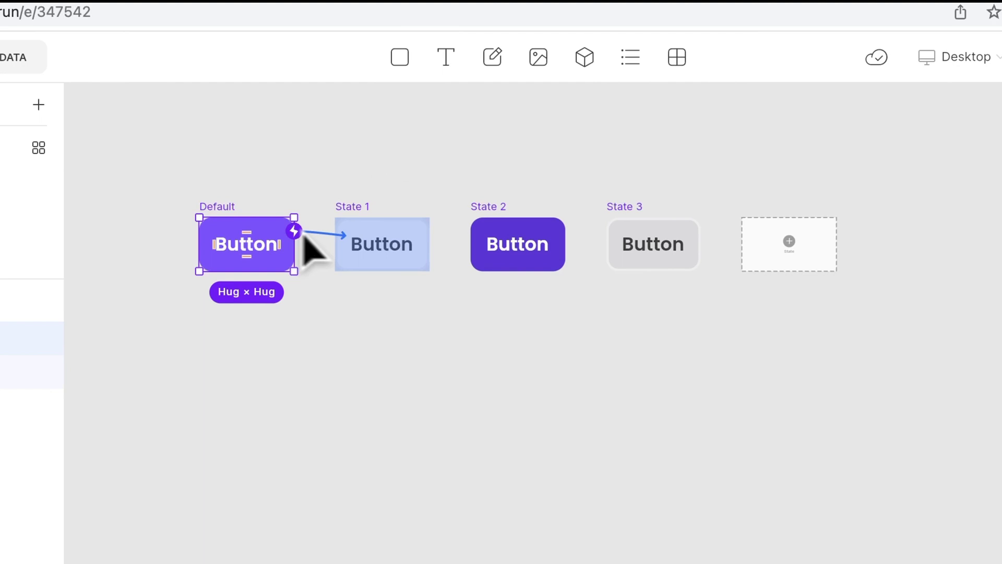
drag(305, 236, 499, 230)
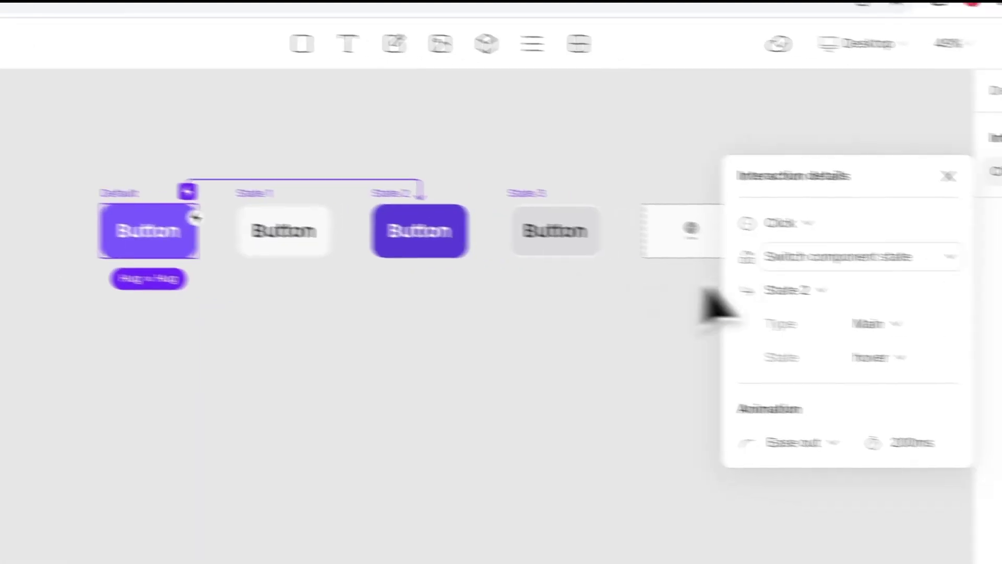
click(811, 223)
click(889, 359)
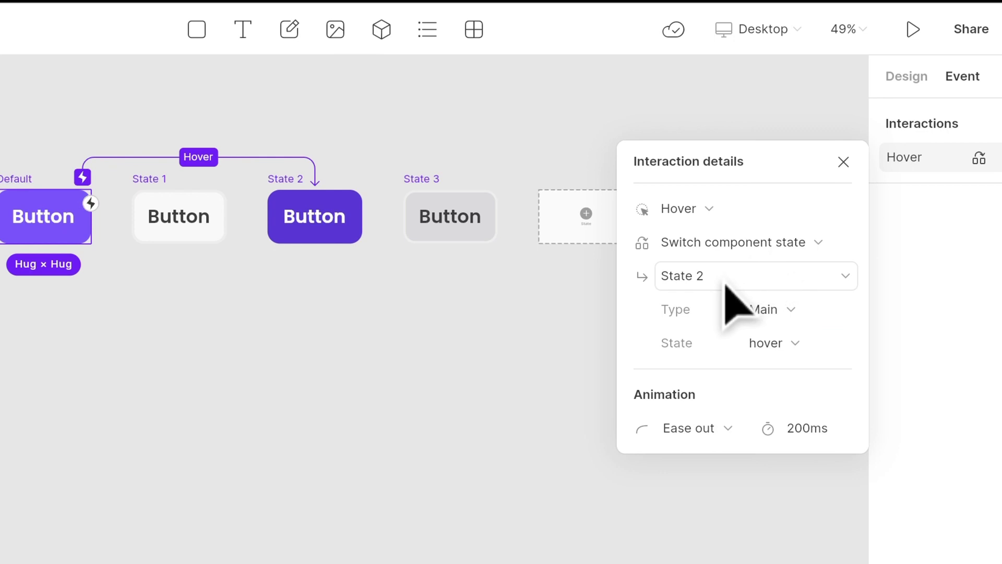
Link State 1 to State 3 with a hover-triggered interaction
click(163, 201)
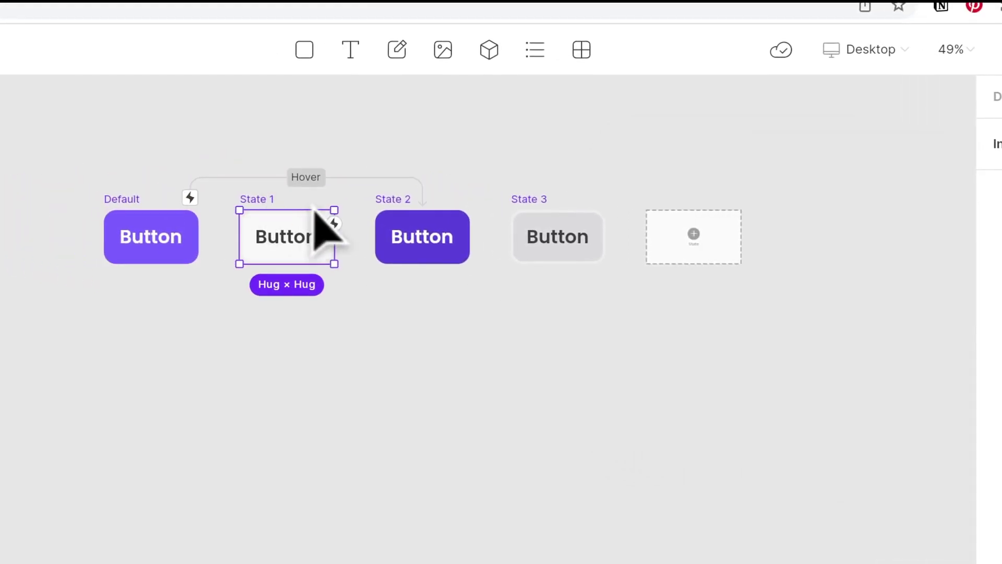
drag(226, 203, 382, 184)
drag(496, 214, 544, 235)
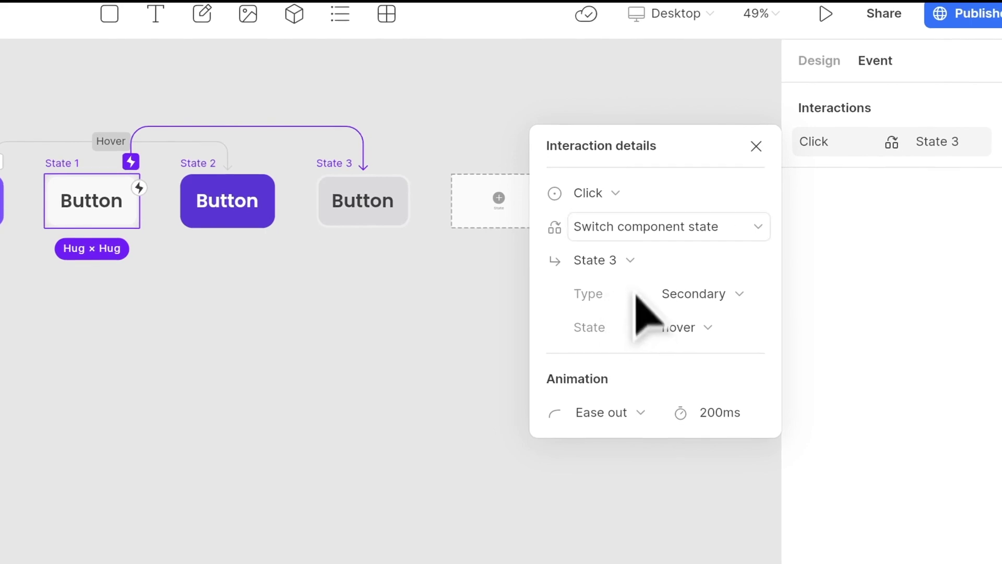
click(621, 205)
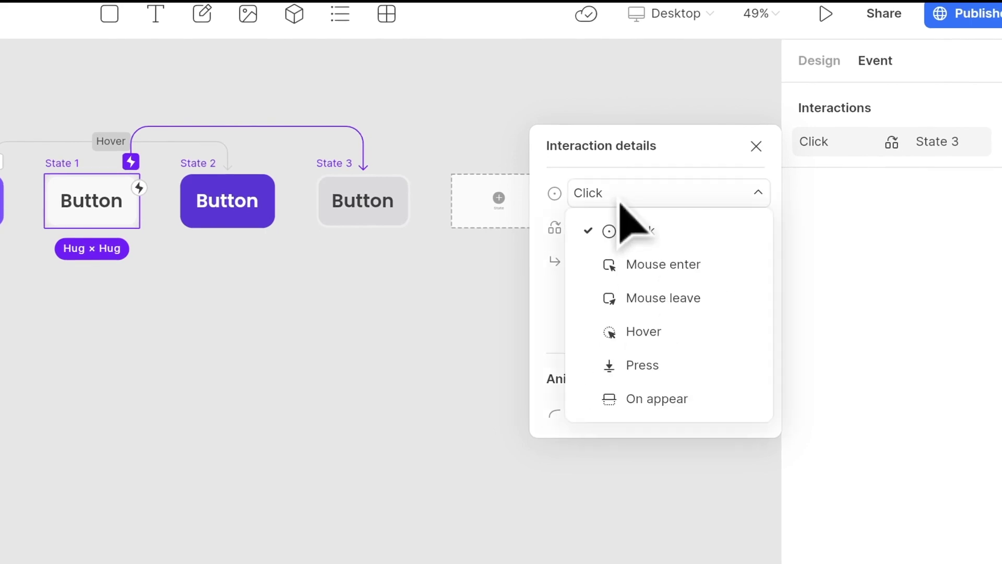
click(643, 320)
click(359, 338)
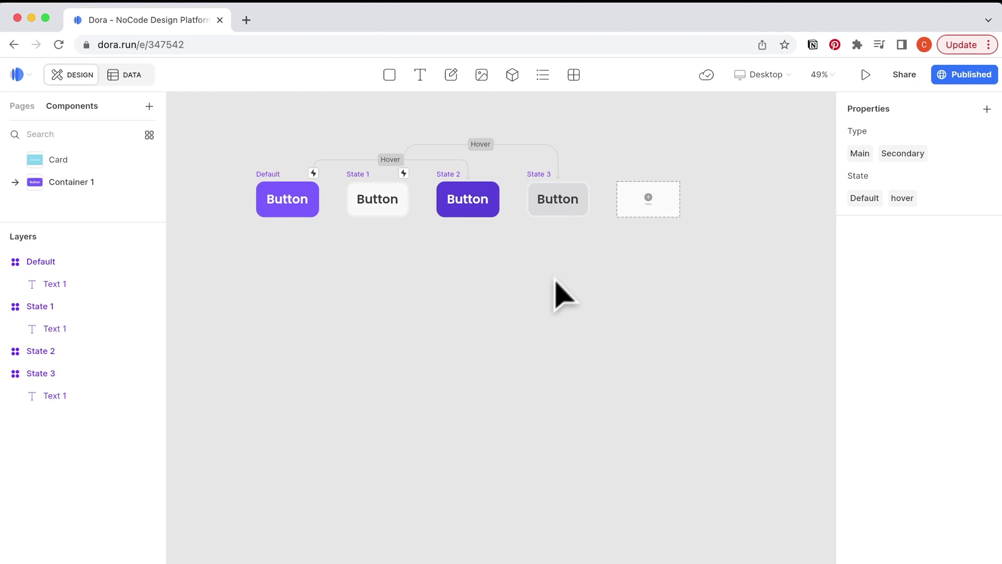
Add a click interaction on State 3 that goes to Page 2
click(354, 175)
click(552, 191)
click(899, 106)
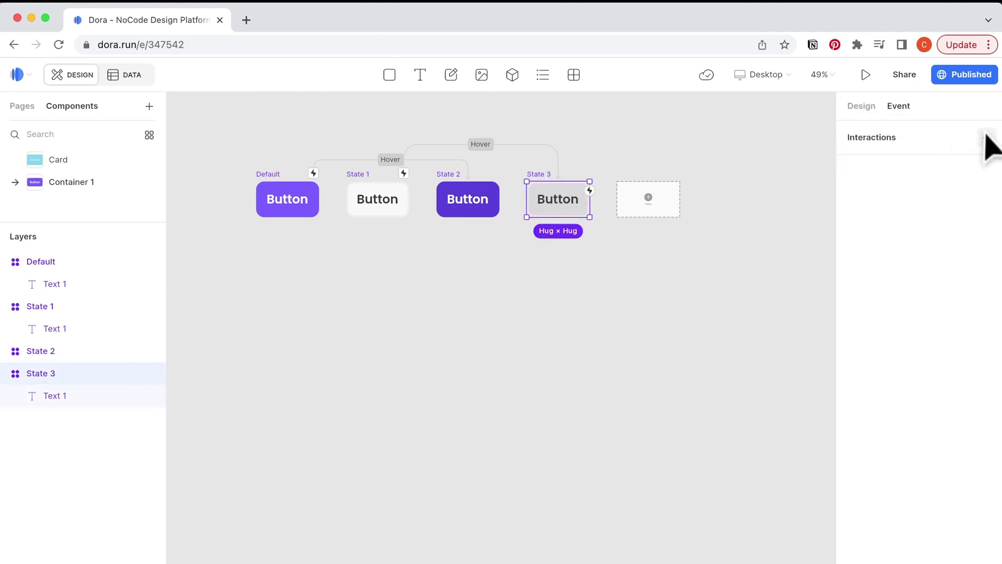
click(868, 160)
click(743, 218)
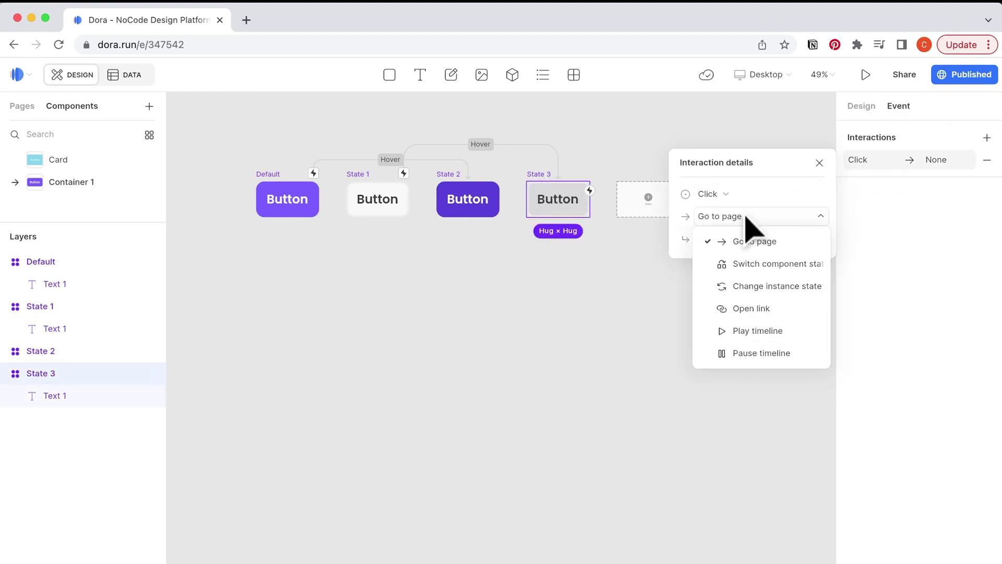
click(741, 219)
click(736, 238)
click(731, 283)
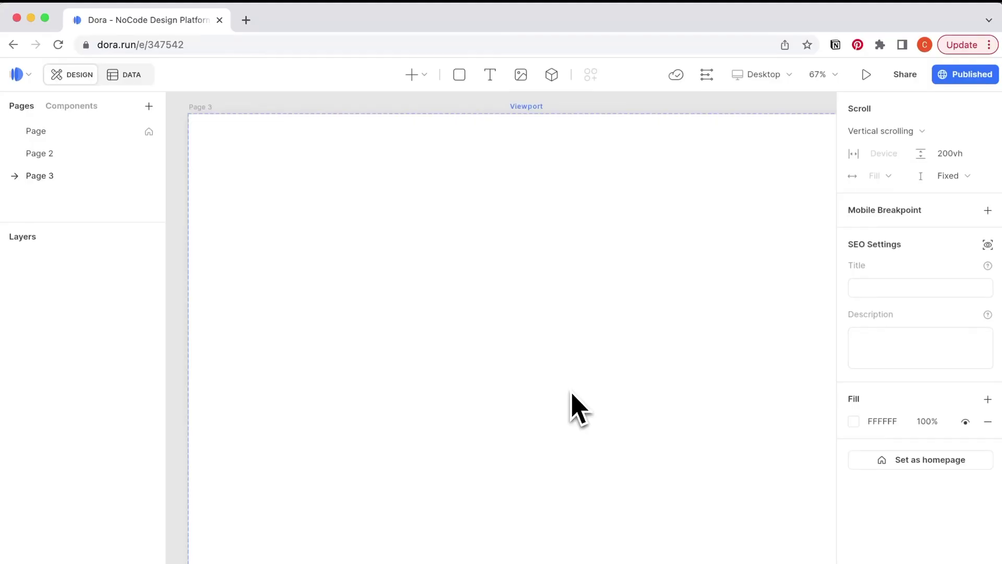
Place a Container 1 button instance on the page and recolour it purple 4029C5
click(73, 106)
drag(63, 182, 511, 325)
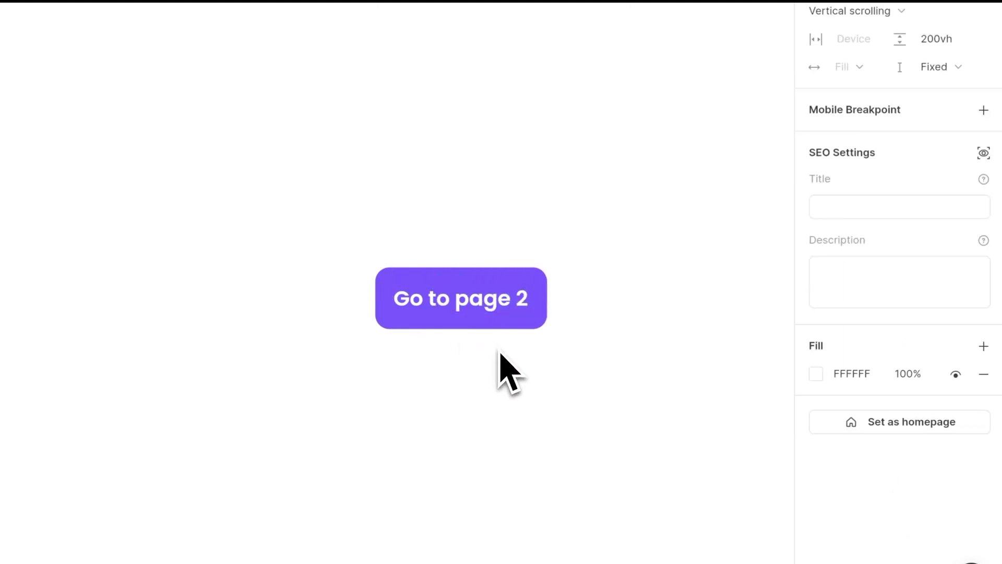
click(502, 328)
scroll(906, 448, down, 5)
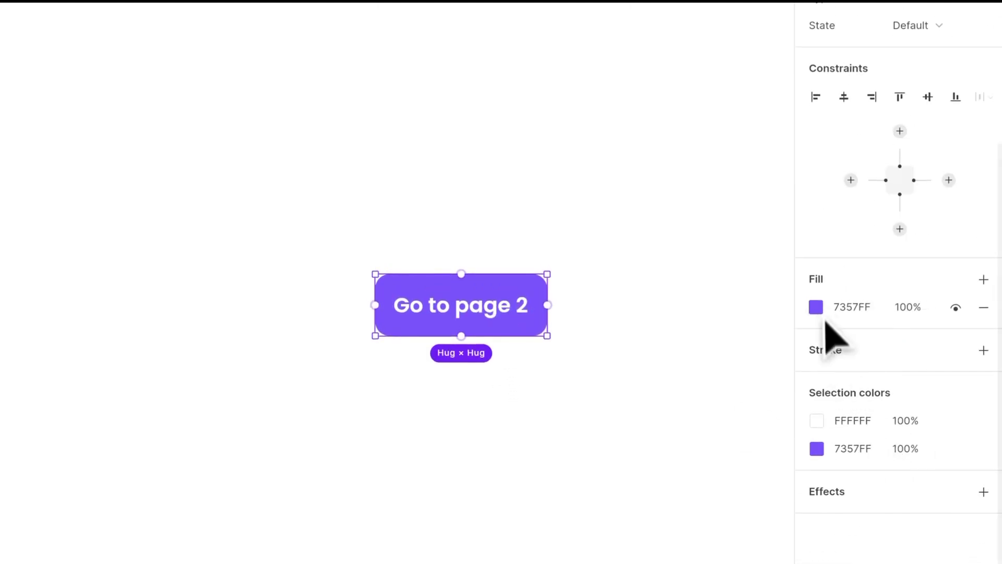
click(818, 311)
drag(731, 306, 752, 308)
click(774, 244)
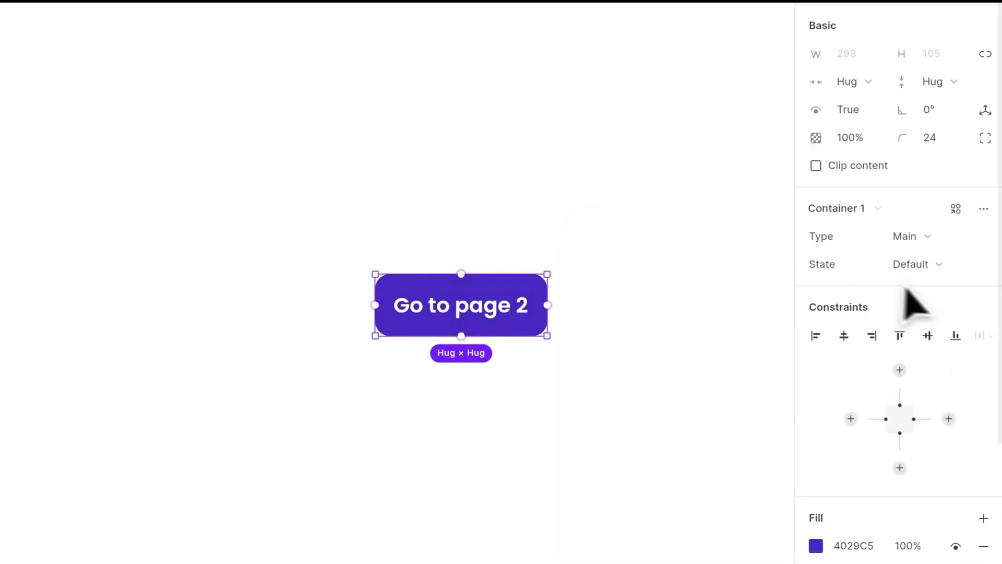
Switch the instance to secondary type, preview it, then reset all its overrides
click(913, 240)
click(913, 294)
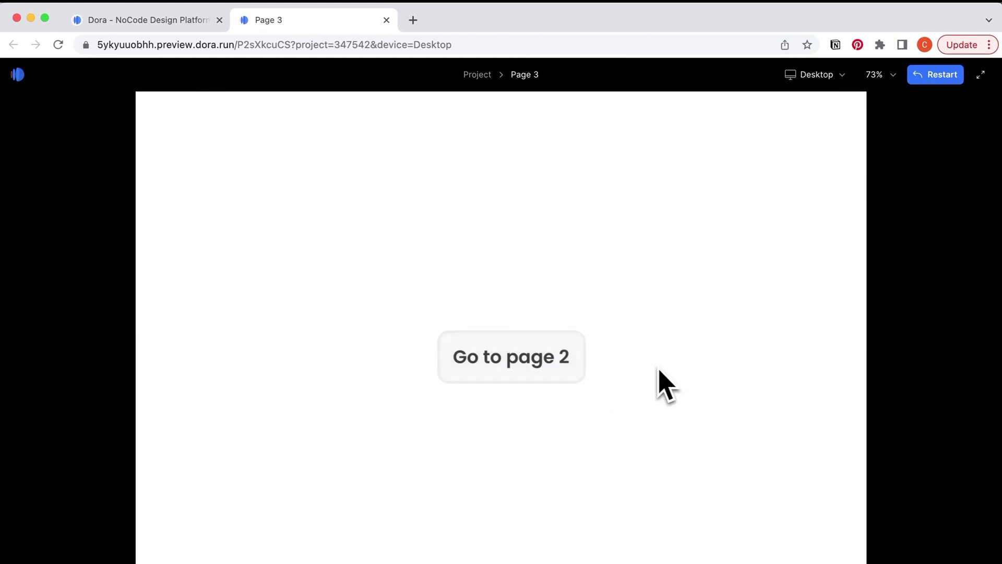
click(529, 372)
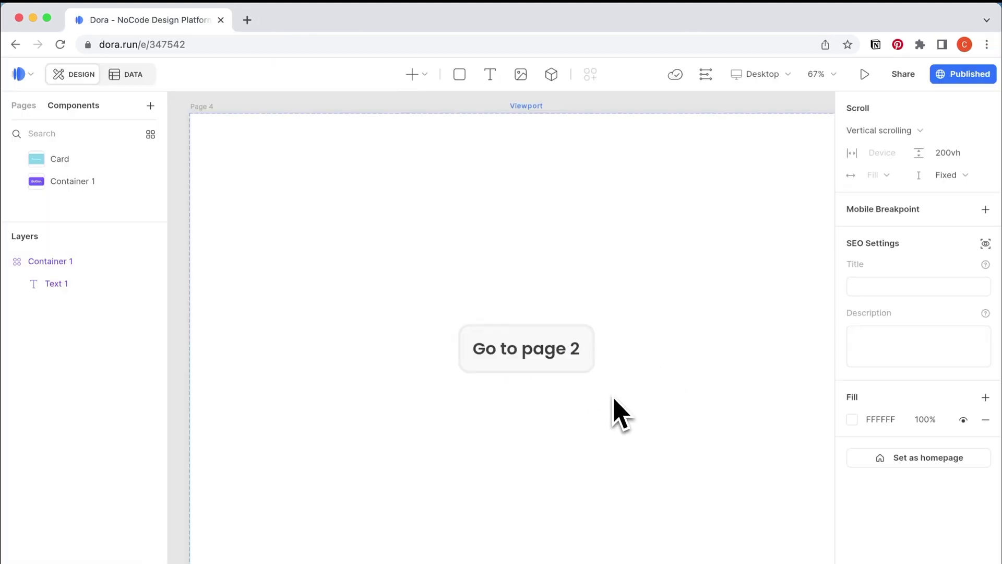
click(579, 358)
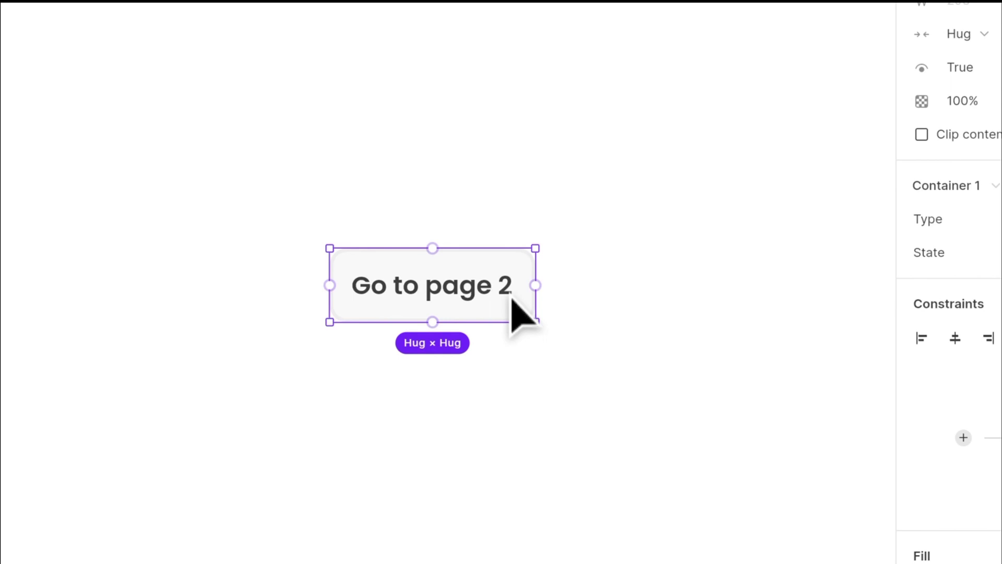
right_click(579, 357)
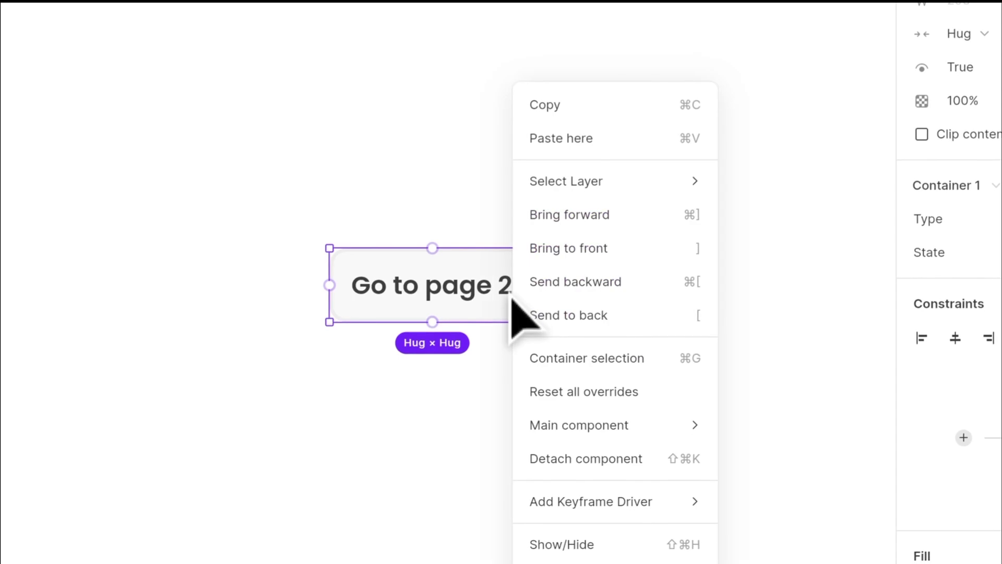
click(595, 395)
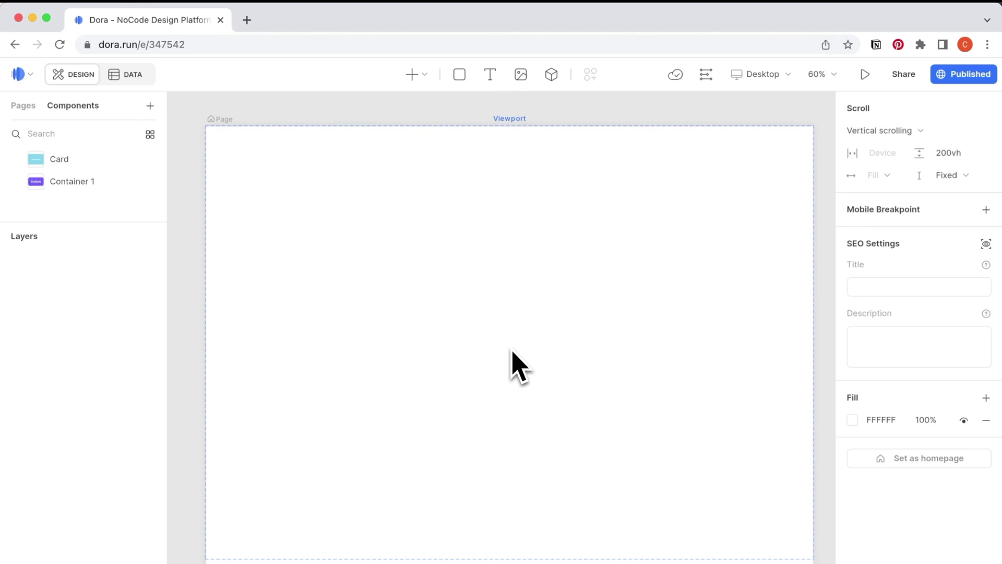
Place a button instance, duplicate it, and label the first one 'Original'
drag(120, 184, 336, 315)
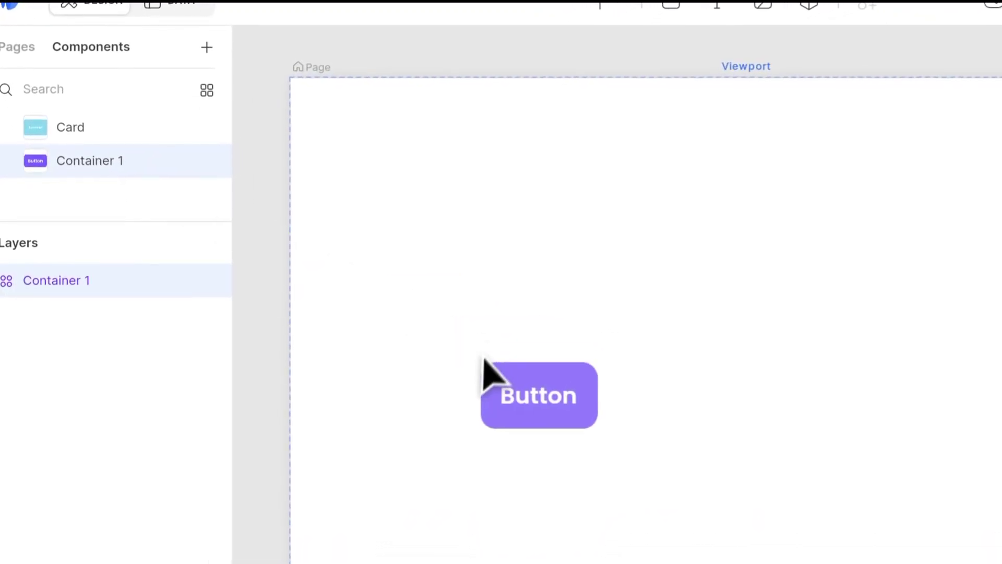
drag(483, 359, 628, 420)
key(ctrl+d)
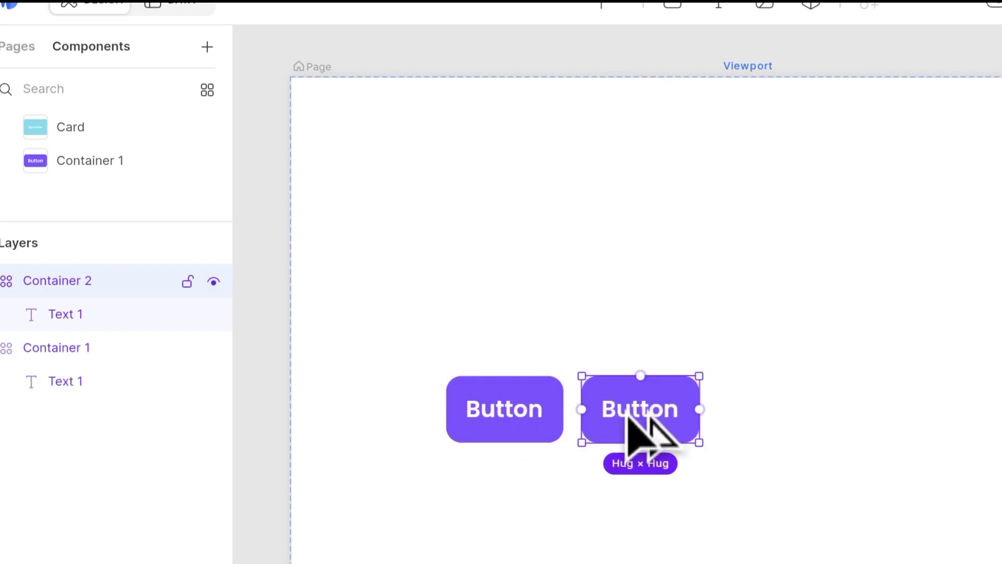
double_click(488, 403)
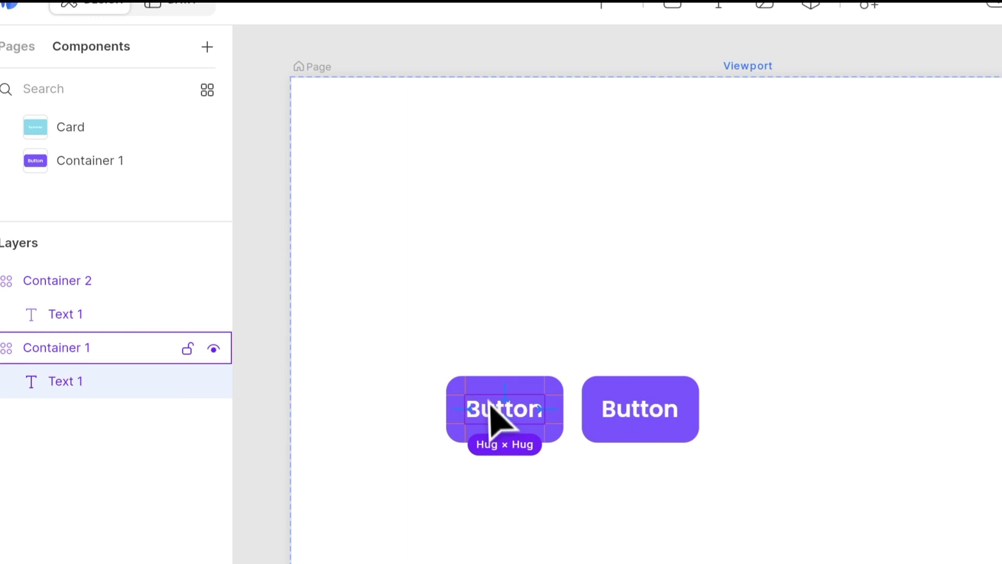
text(Original)
click(705, 413)
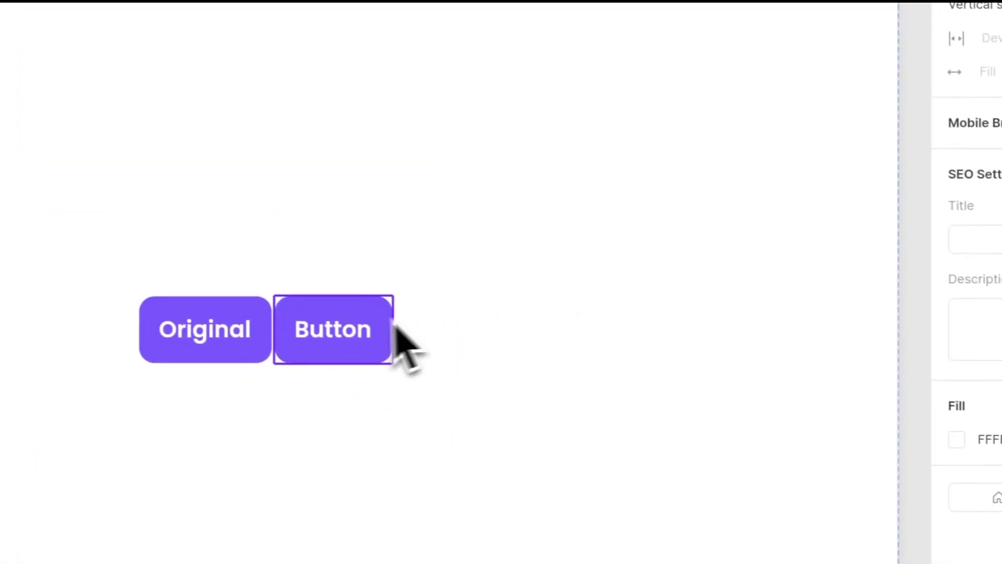
Label the duplicate 'Change Color' and fill it cyan 57DDFF
double_click(654, 412)
text(Change Color)
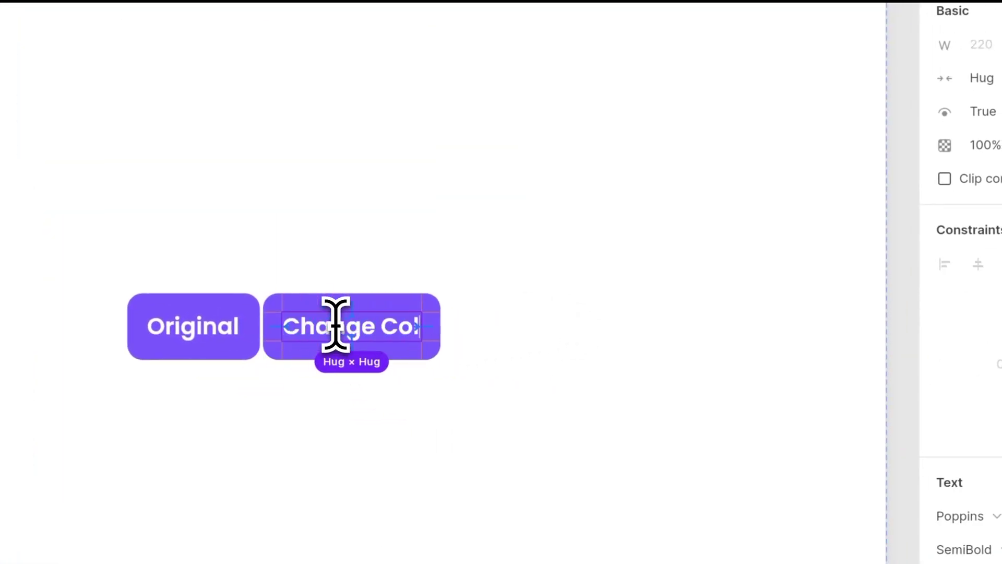
click(483, 284)
click(416, 315)
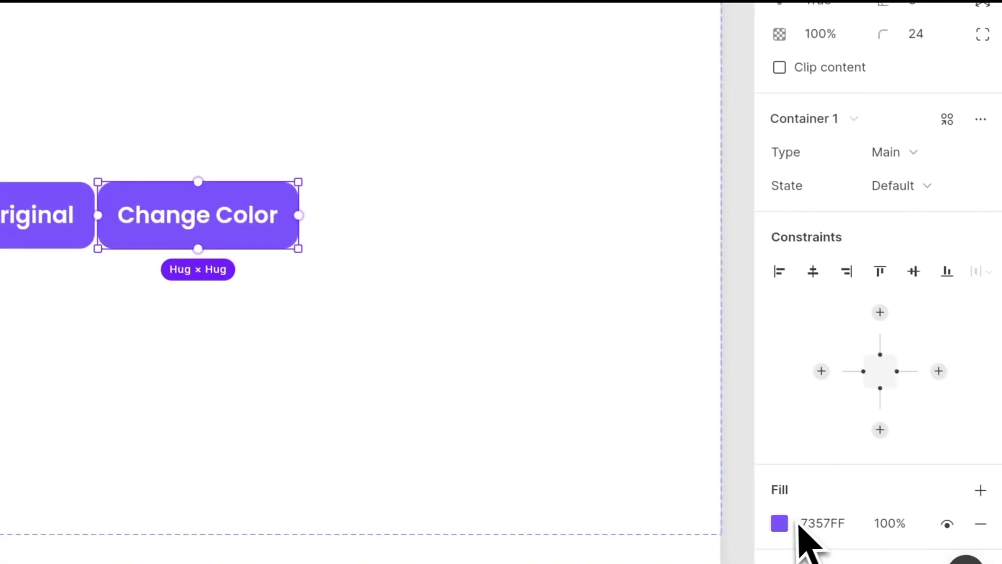
click(808, 542)
drag(687, 487, 606, 478)
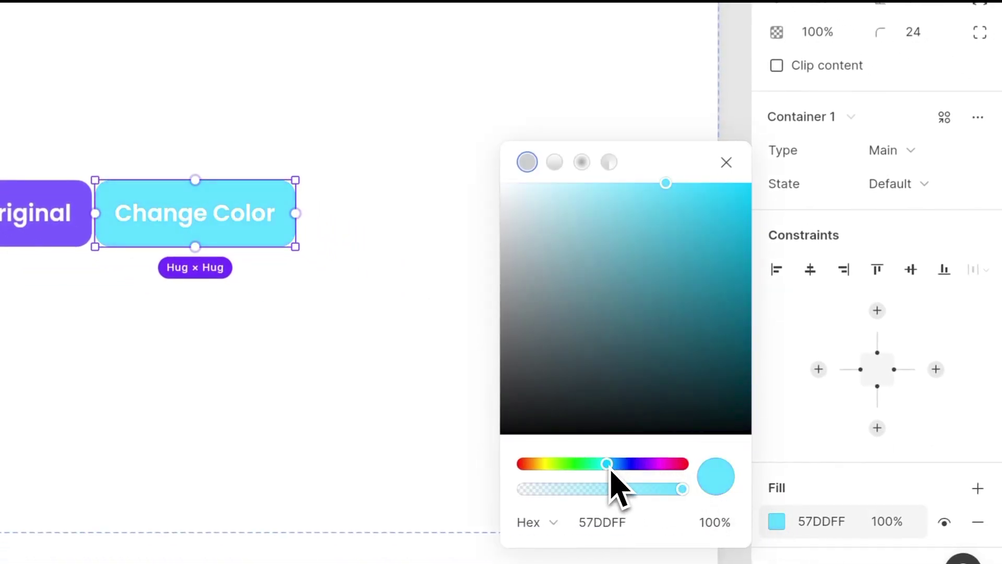
click(333, 386)
Copy Original as a 'Change Radius' button with corner radius 0
click(44, 231)
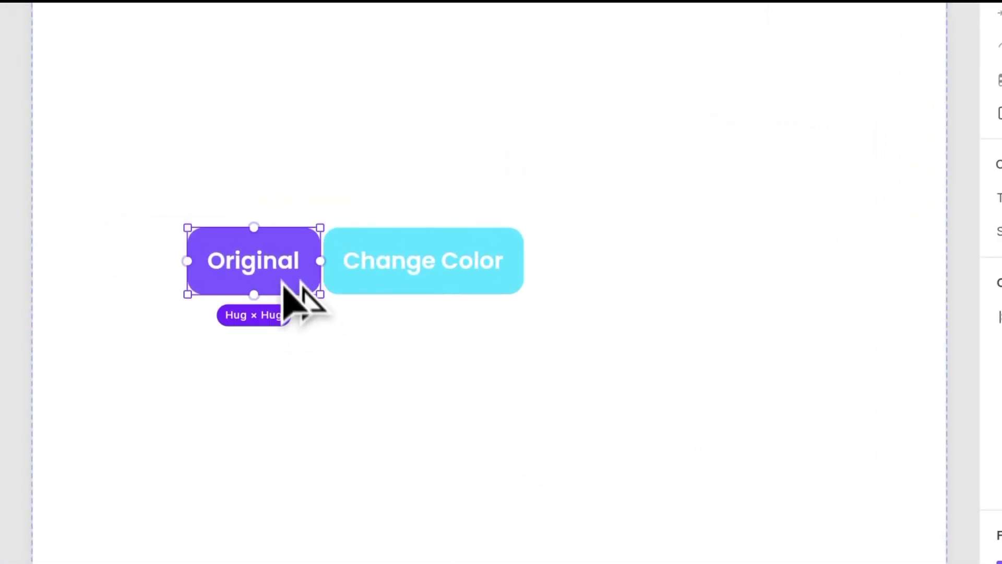
drag(280, 280, 628, 273)
double_click(628, 272)
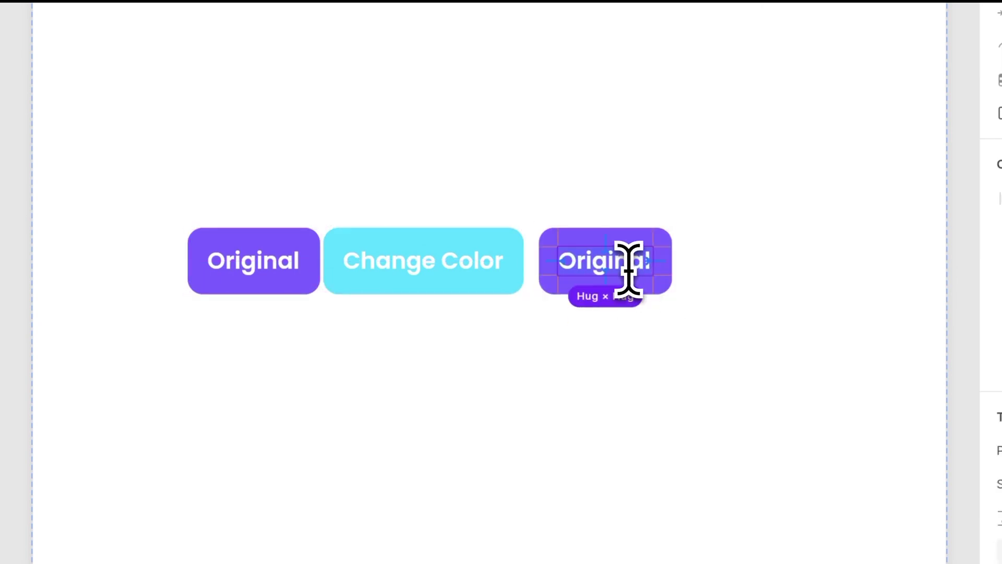
text(Change Radius)
key(Escape)
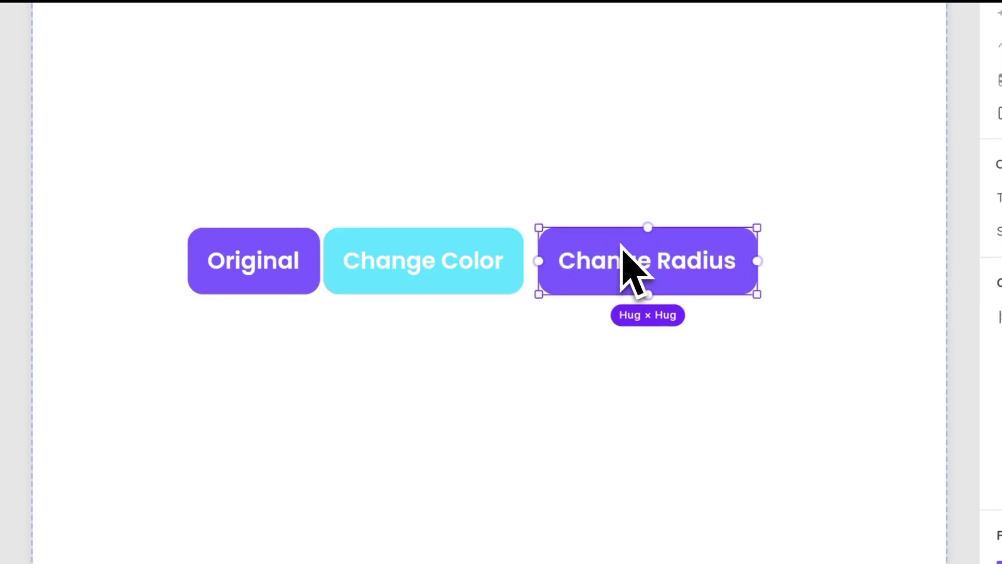
click(931, 194)
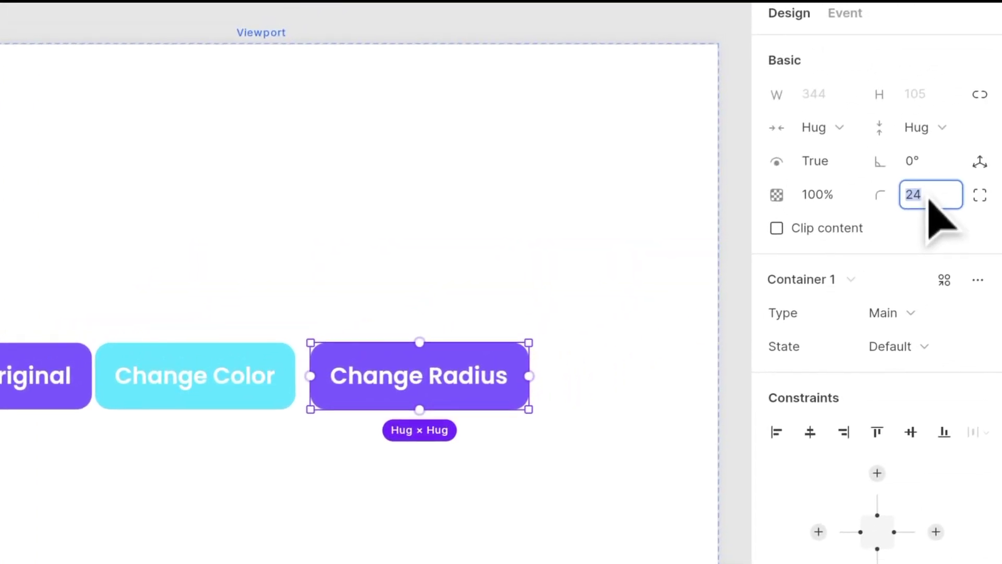
text(0)
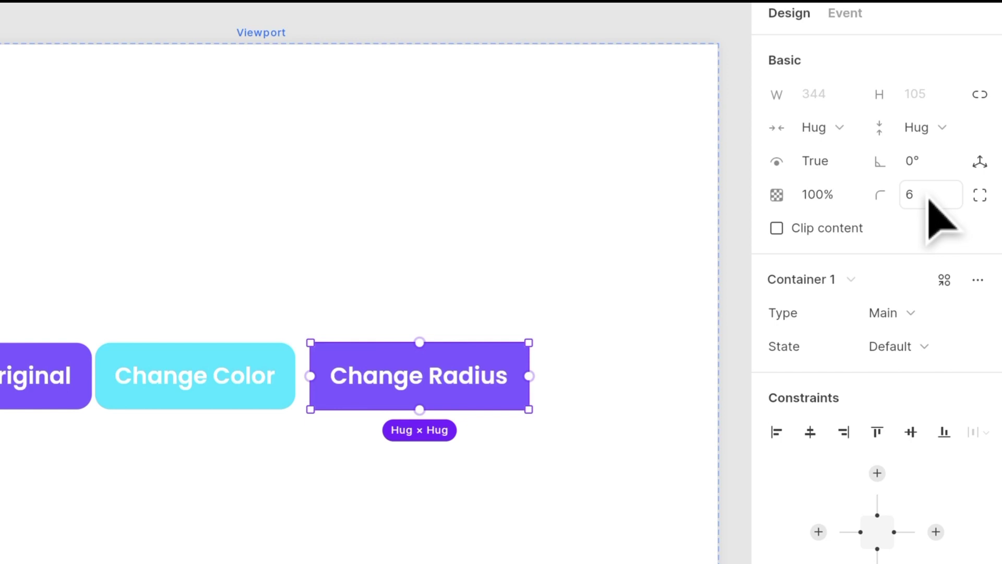
click(599, 417)
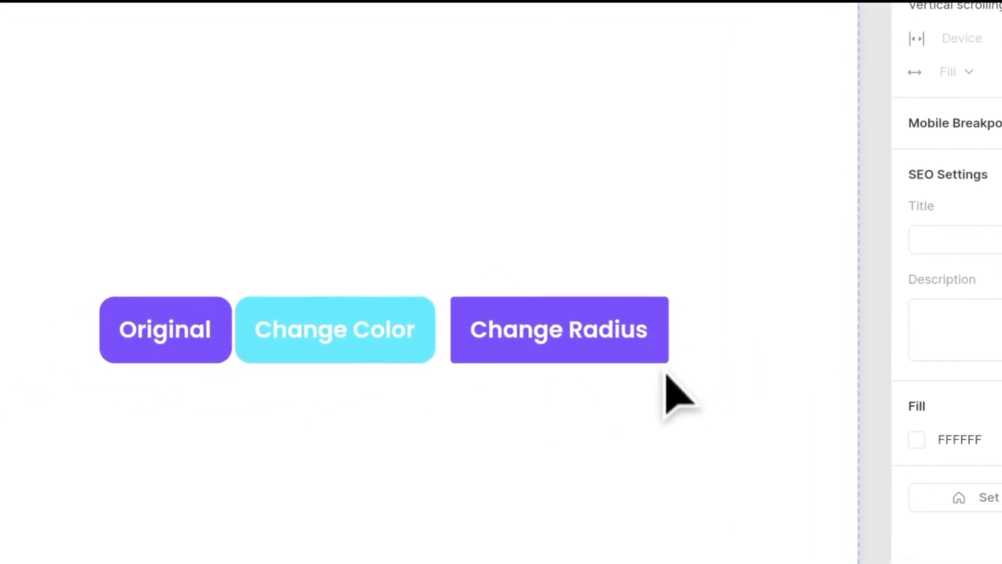
In the main button component, change the fill to orange-red FF7A57 and corner radius to 55
click(665, 359)
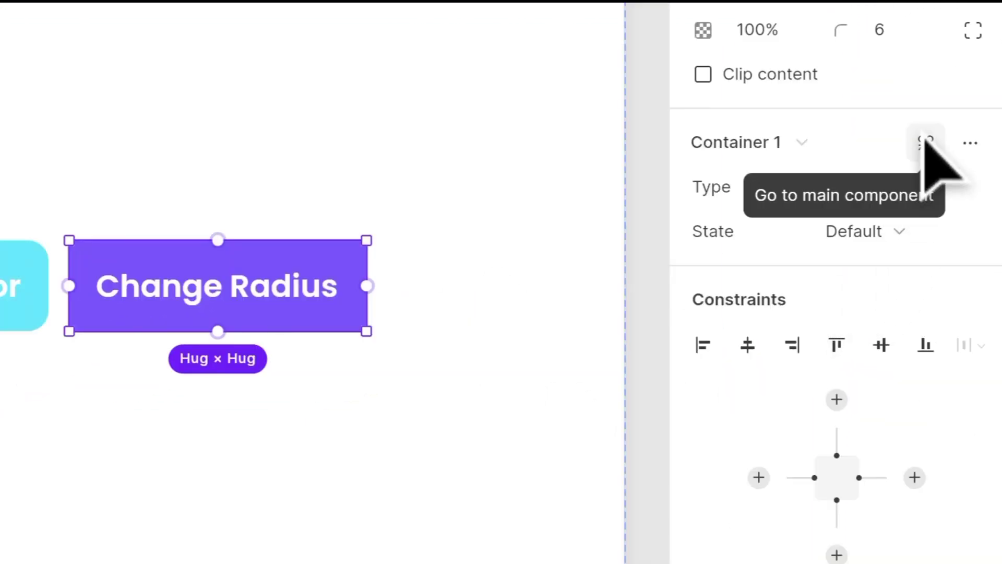
click(925, 144)
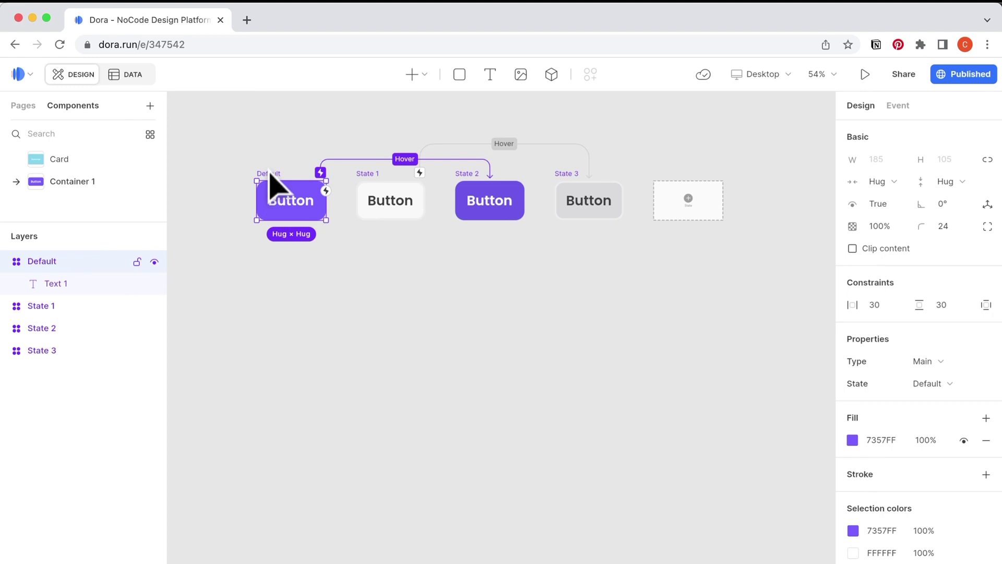
click(852, 439)
drag(759, 513, 684, 514)
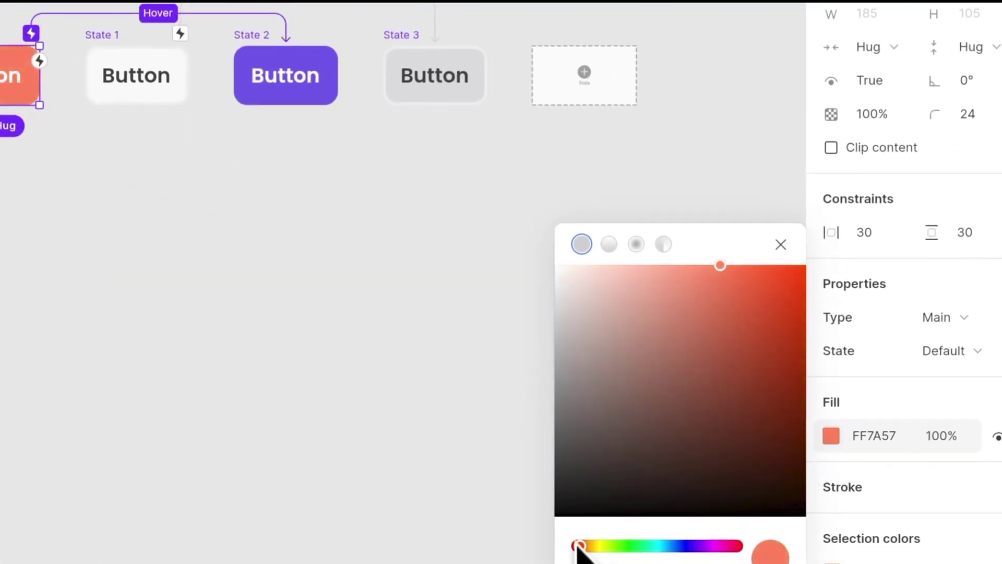
click(985, 119)
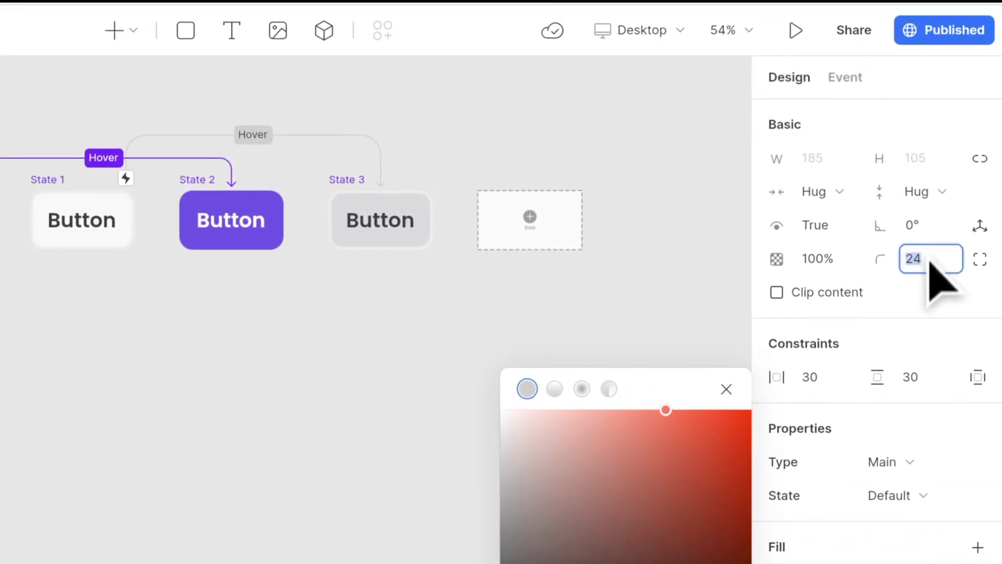
key(Return)
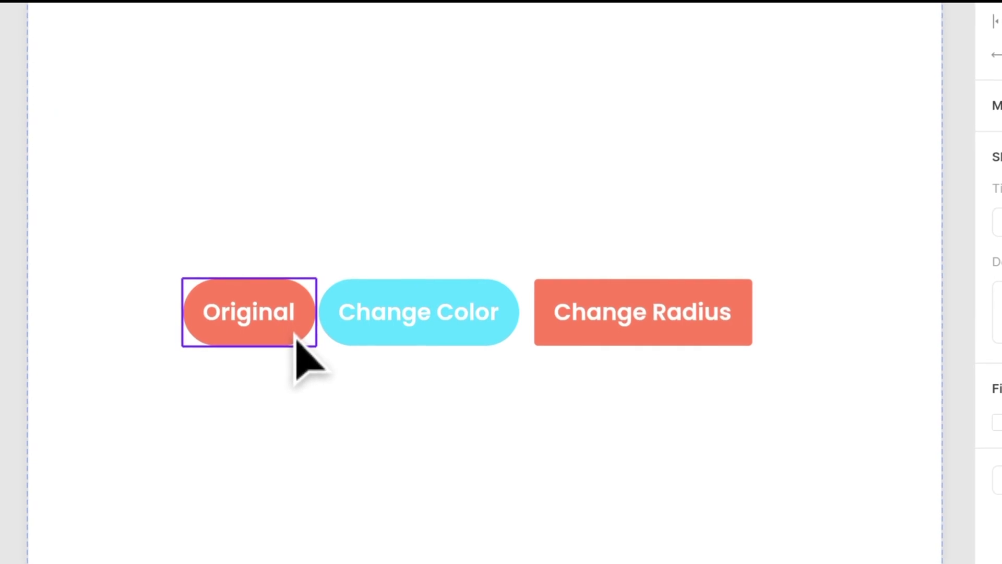
Inspect the Change Color and Change Radius instances, then deselect them
click(444, 338)
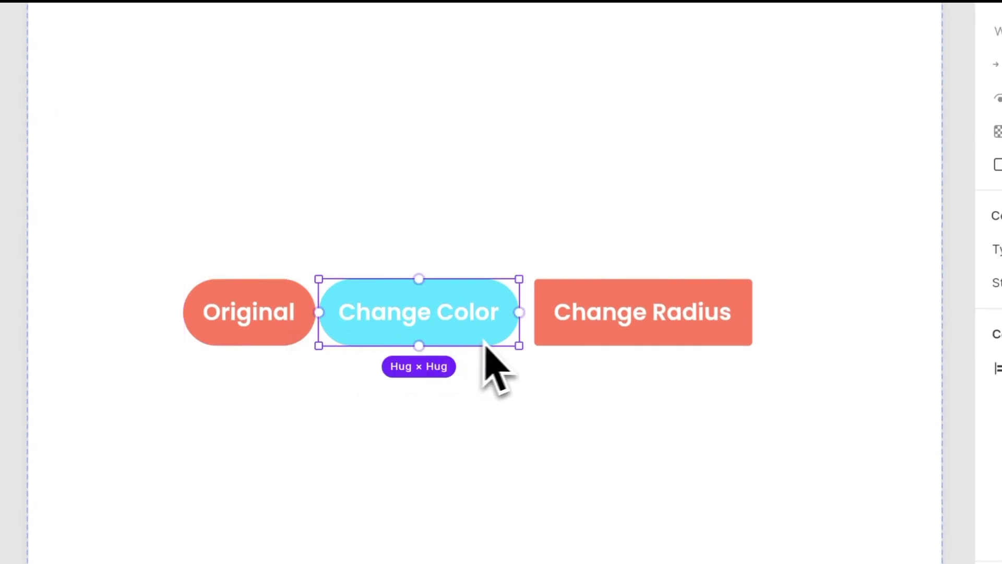
click(723, 337)
click(734, 357)
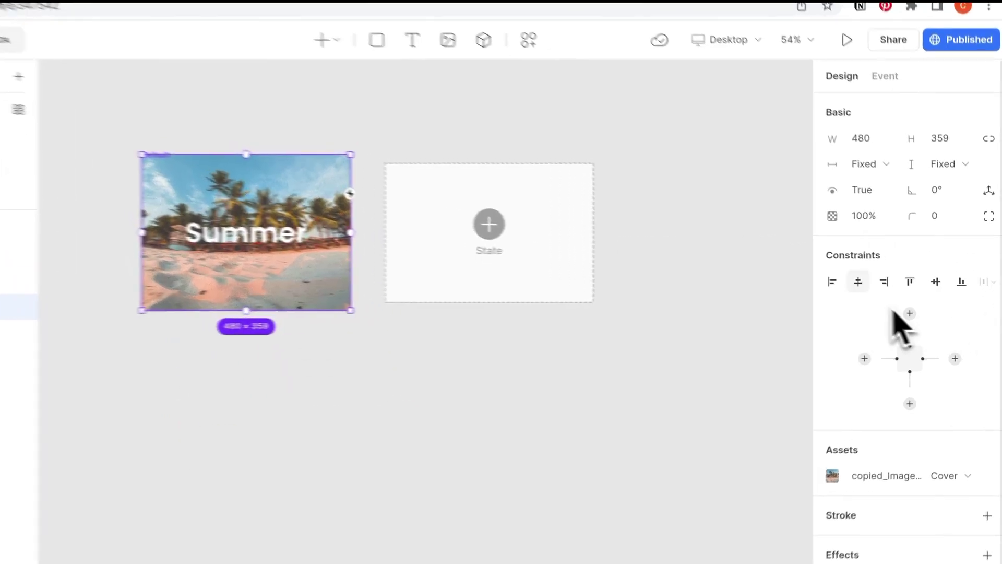
Centre the beach image horizontally and vertically and clip the Default card's content
click(878, 285)
click(945, 285)
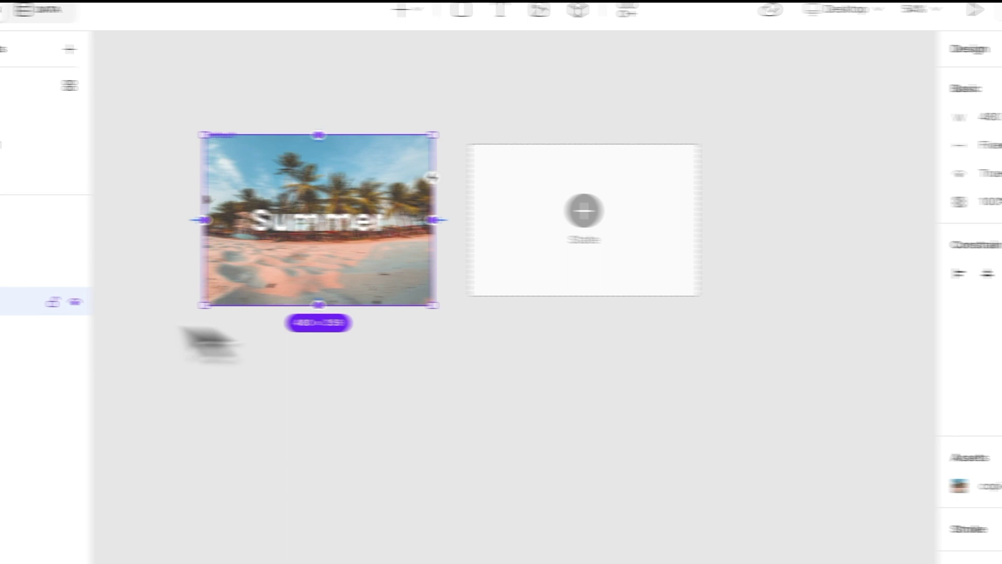
click(87, 252)
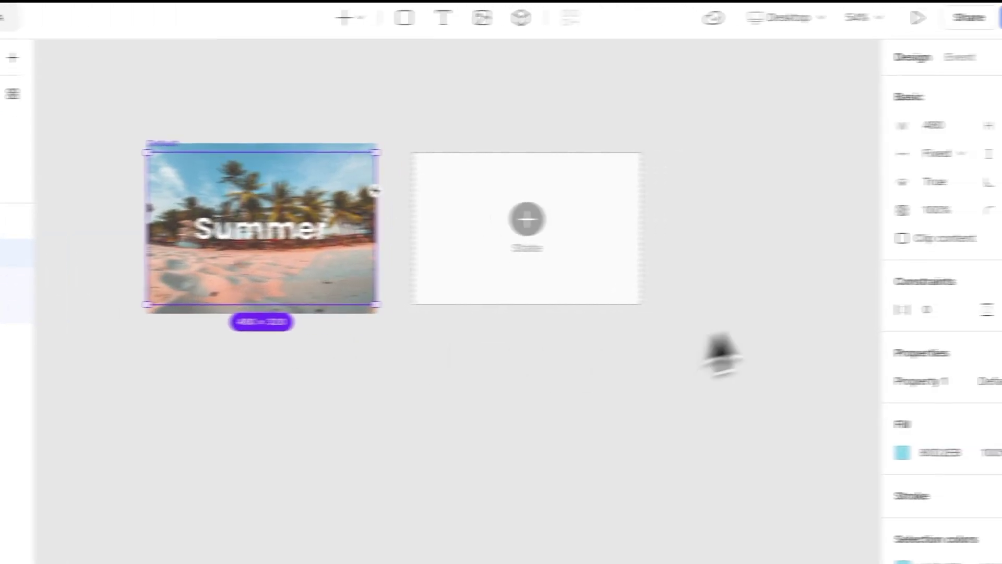
click(823, 239)
Set the beach image opacity to 0% in the Default state
click(0, 307)
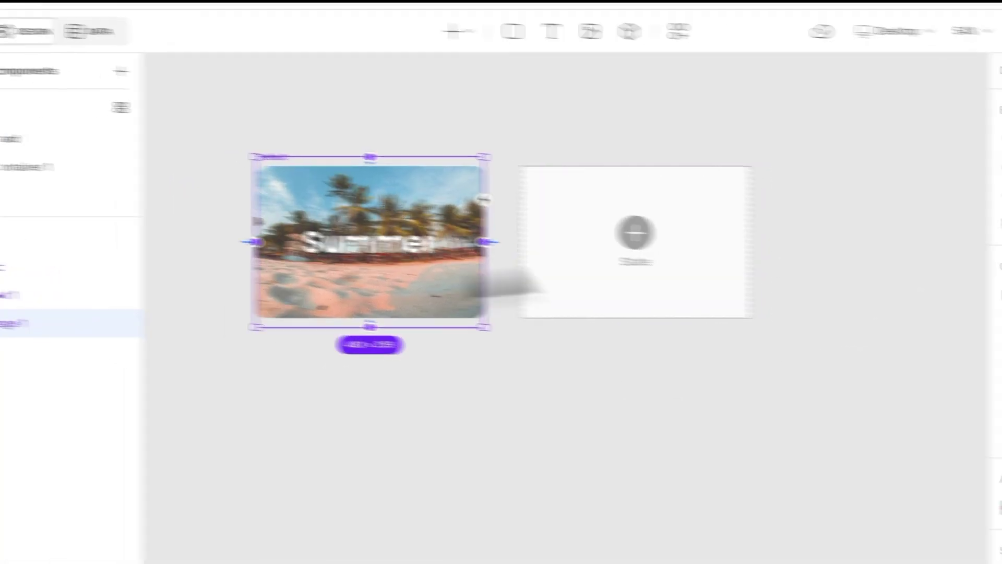
click(858, 211)
text(00)
key(Return)
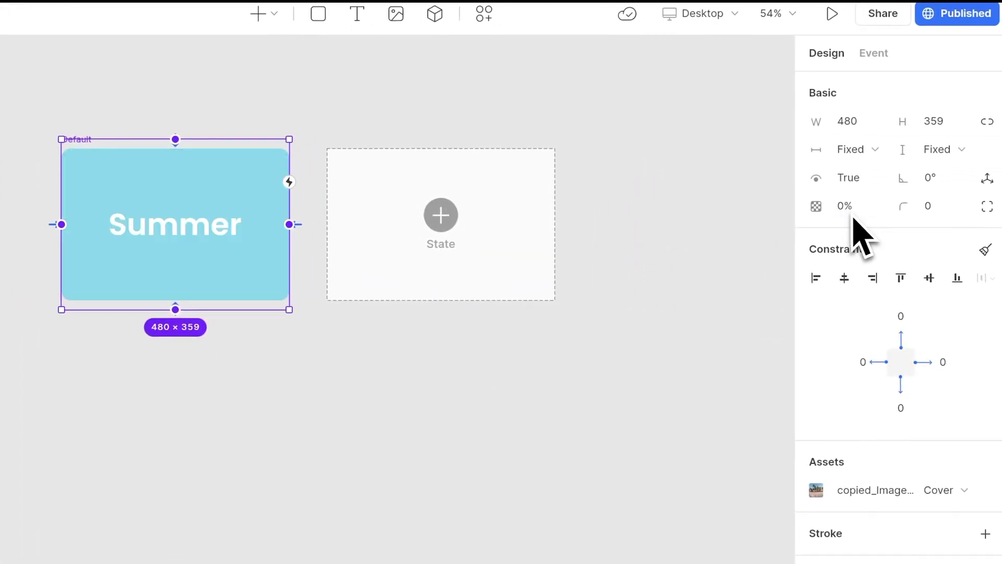
click(447, 374)
Add State 1 to the Summer card and set its beach image opacity to 100%
click(453, 261)
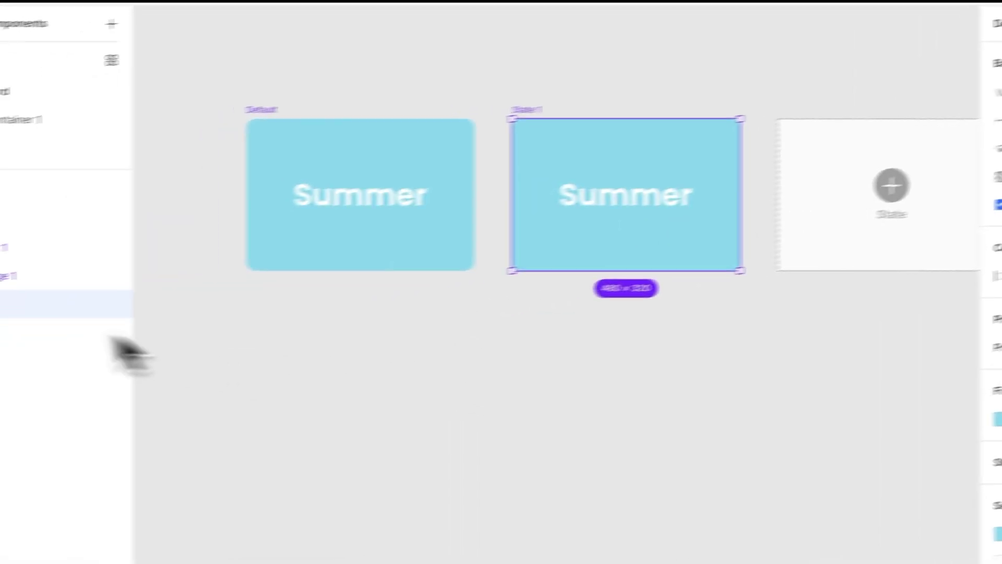
click(3, 294)
click(42, 346)
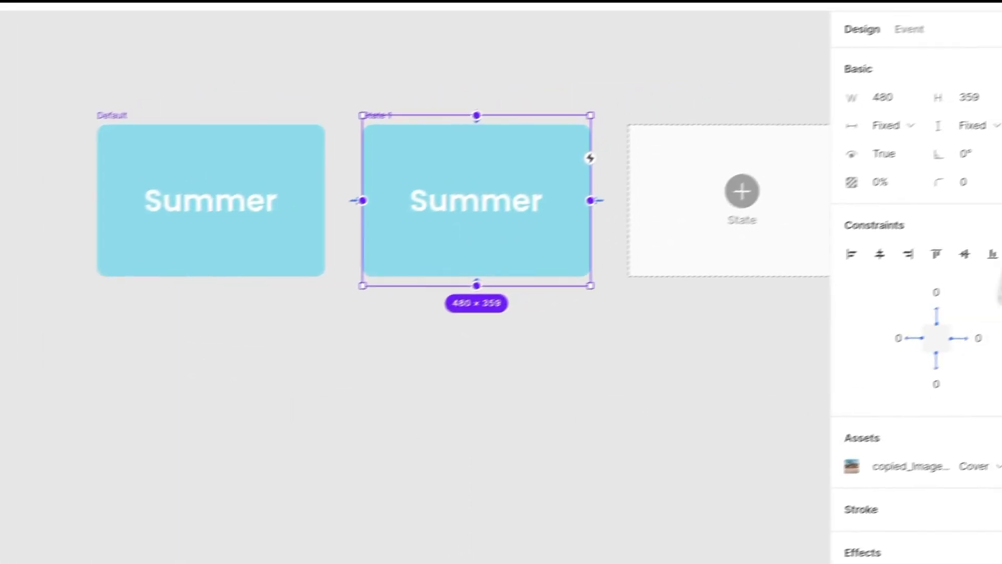
click(862, 198)
text(100)
key(Return)
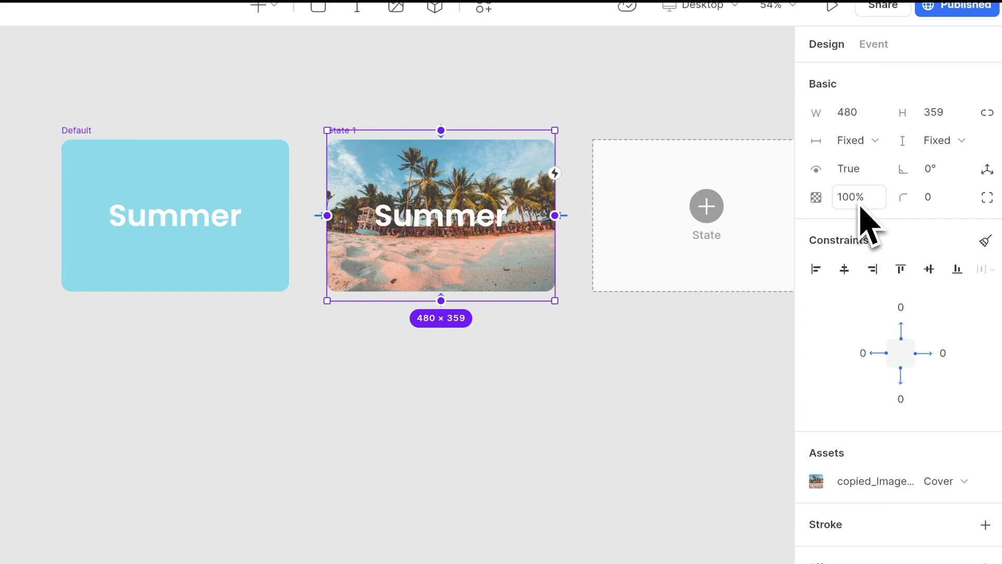
Link the Default card to State 1 with a Hover trigger and preview it
click(127, 156)
drag(470, 180, 574, 193)
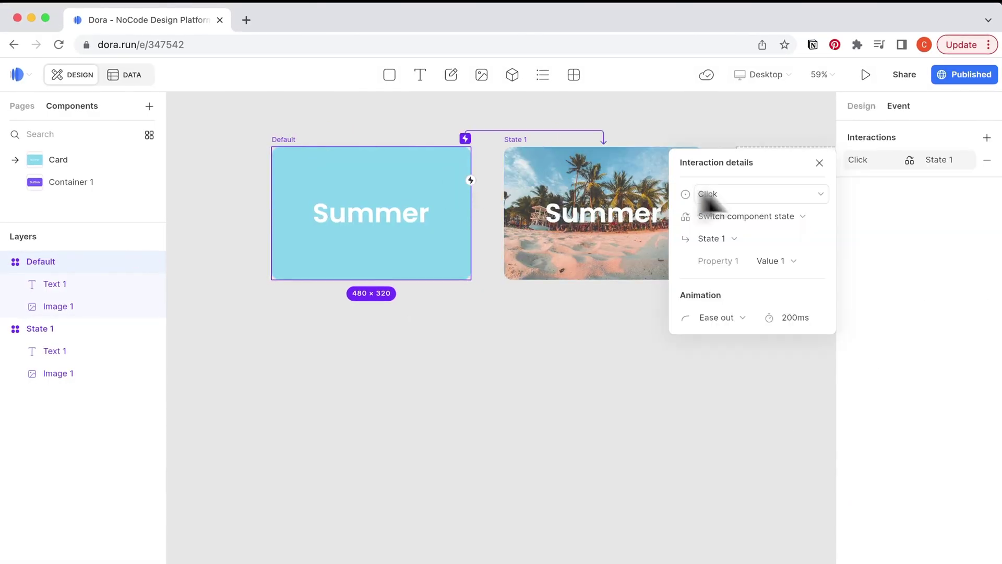
click(643, 197)
click(653, 323)
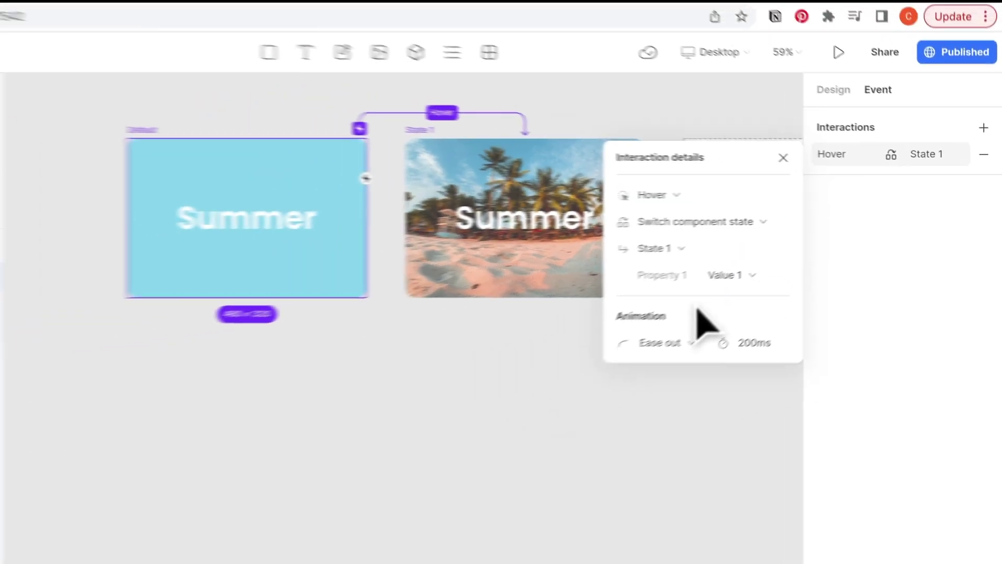
click(839, 52)
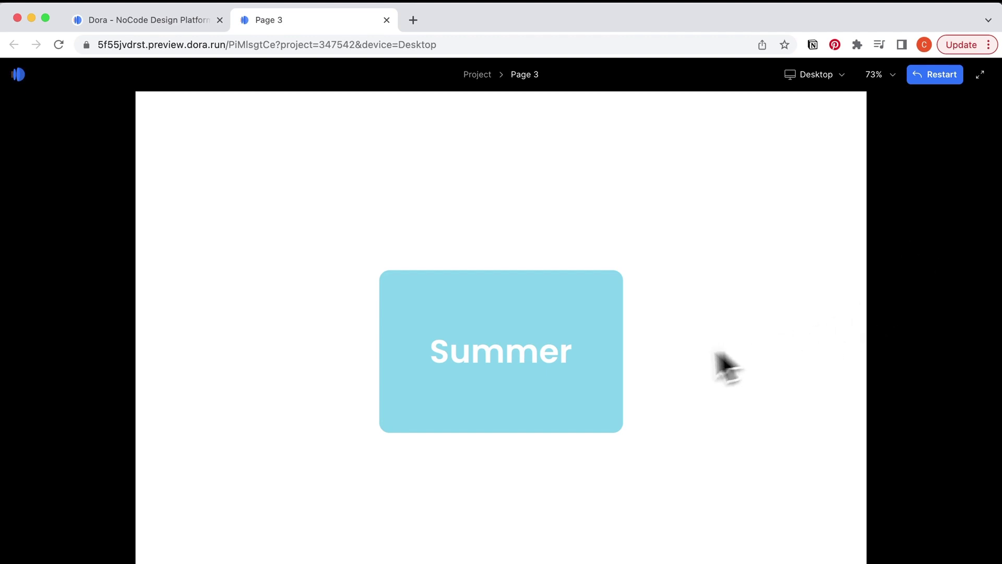
mouse_move(571, 360)
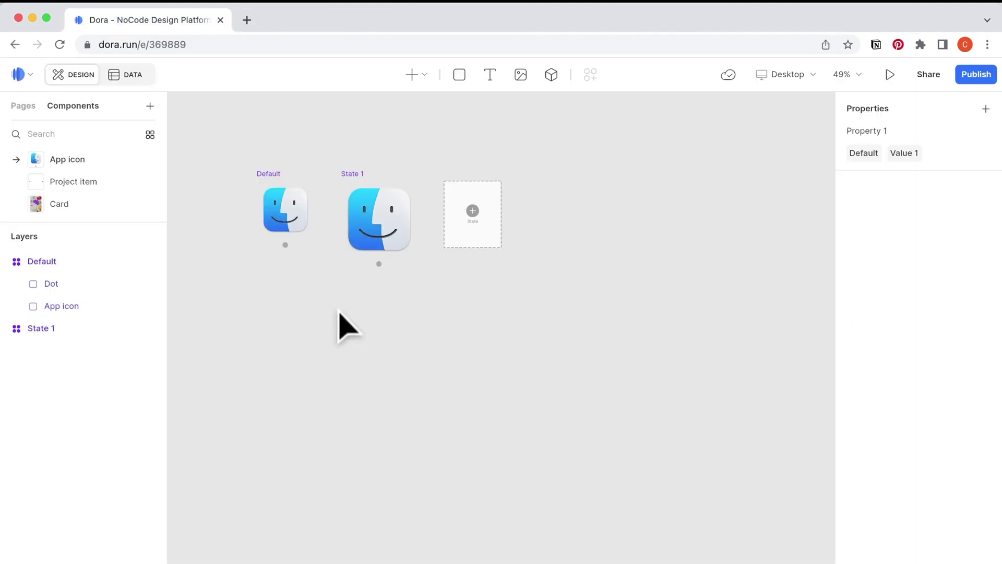
Make the App icon switch from Default to State 1 on hover
click(311, 244)
drag(313, 198, 418, 243)
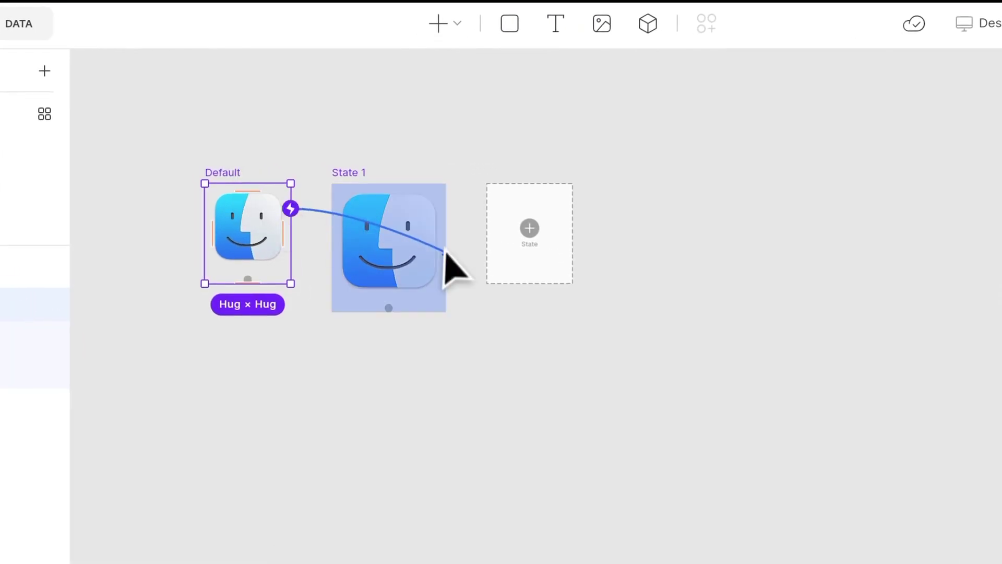
click(909, 205)
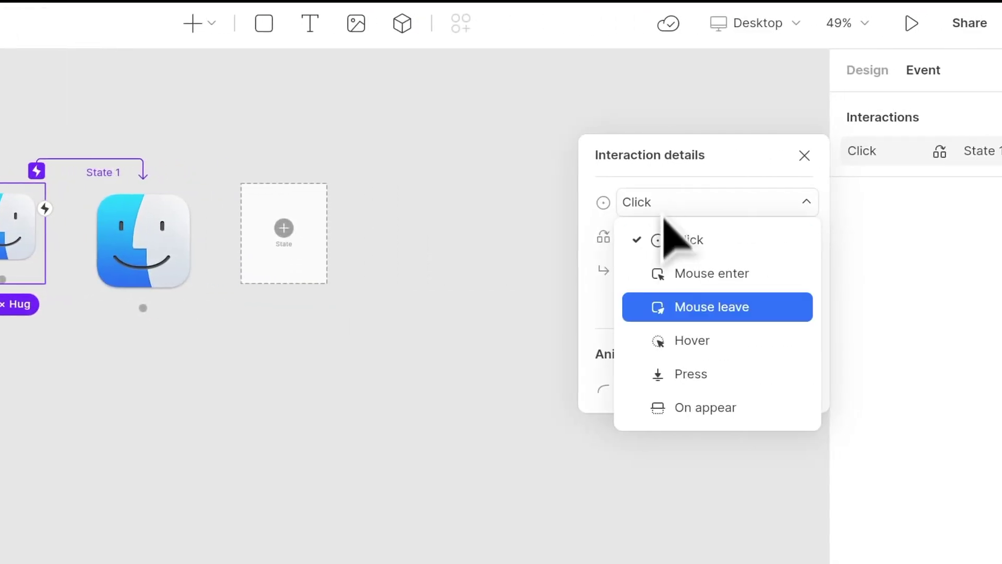
click(680, 345)
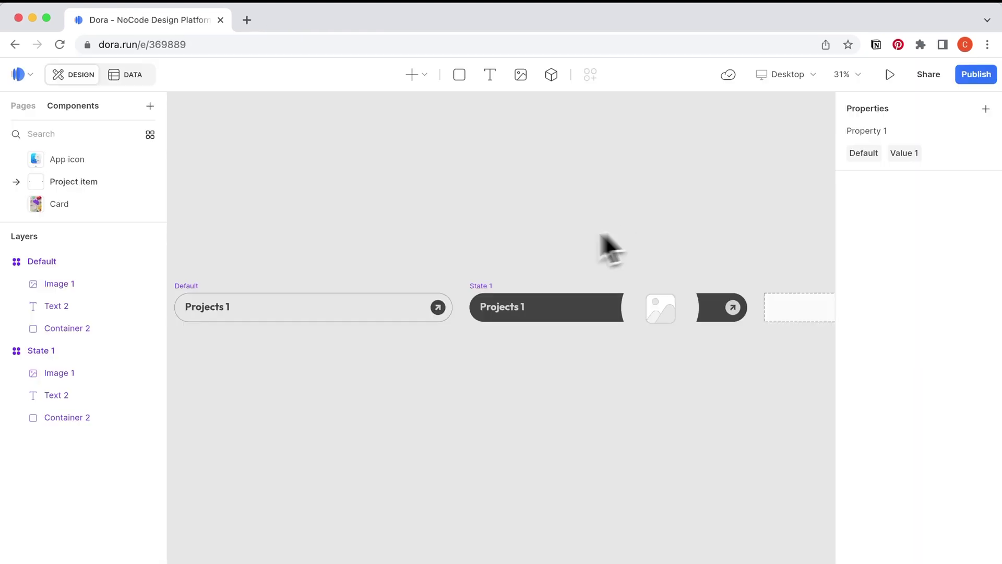
Make the Project item switch from Default to State 1 on hover
click(194, 287)
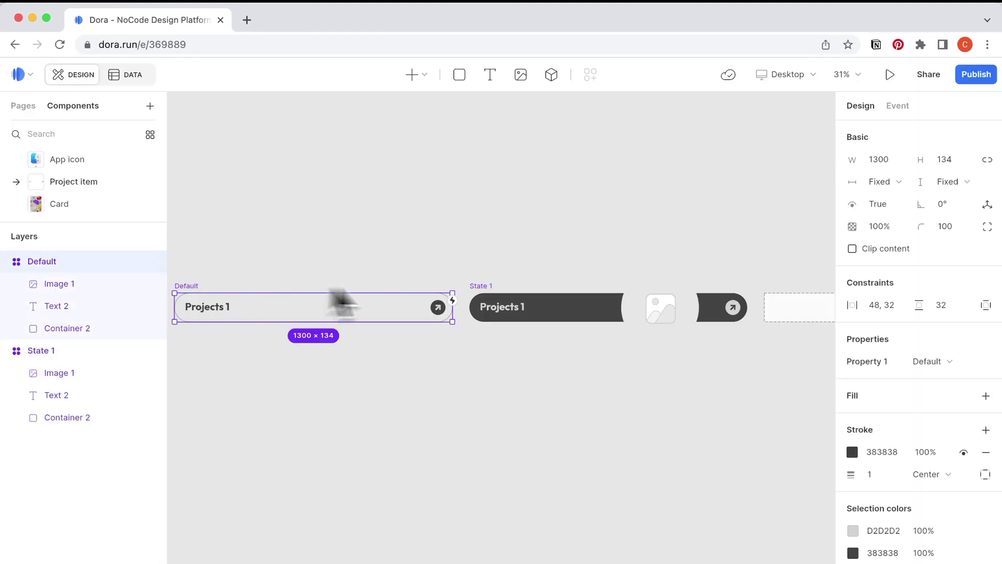
drag(452, 300, 546, 313)
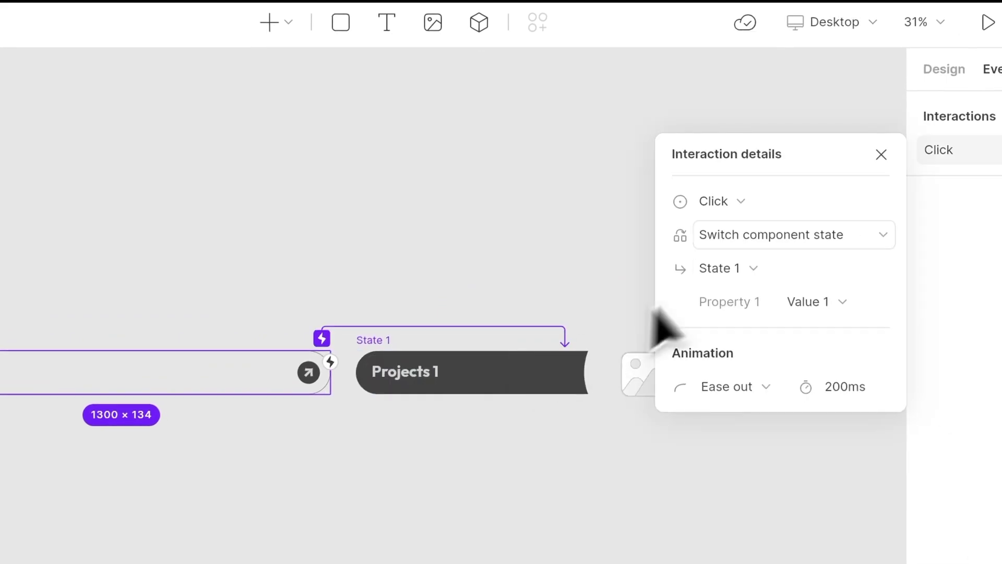
click(740, 201)
click(752, 339)
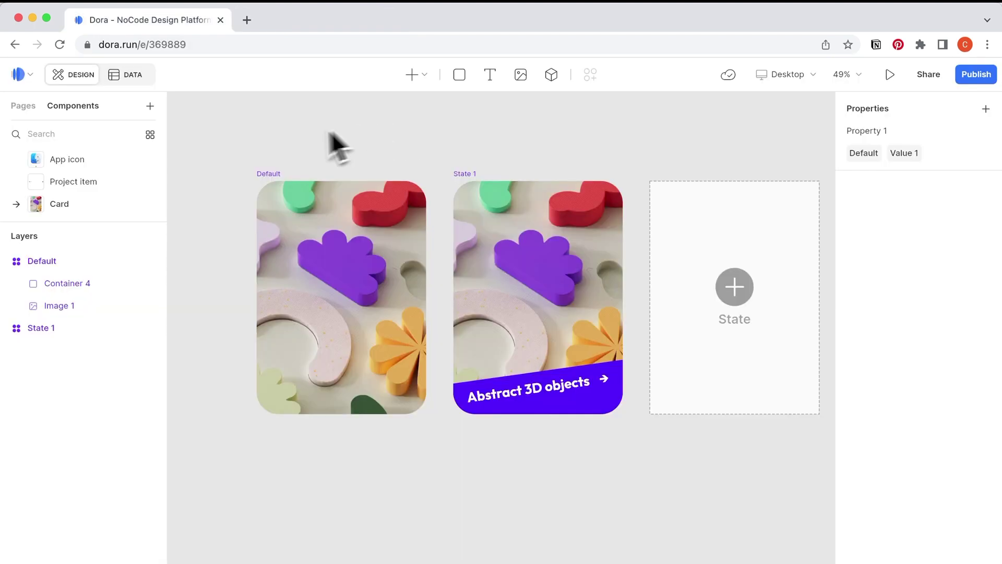
Make the Card switch from Default to State 1 on hover
click(269, 175)
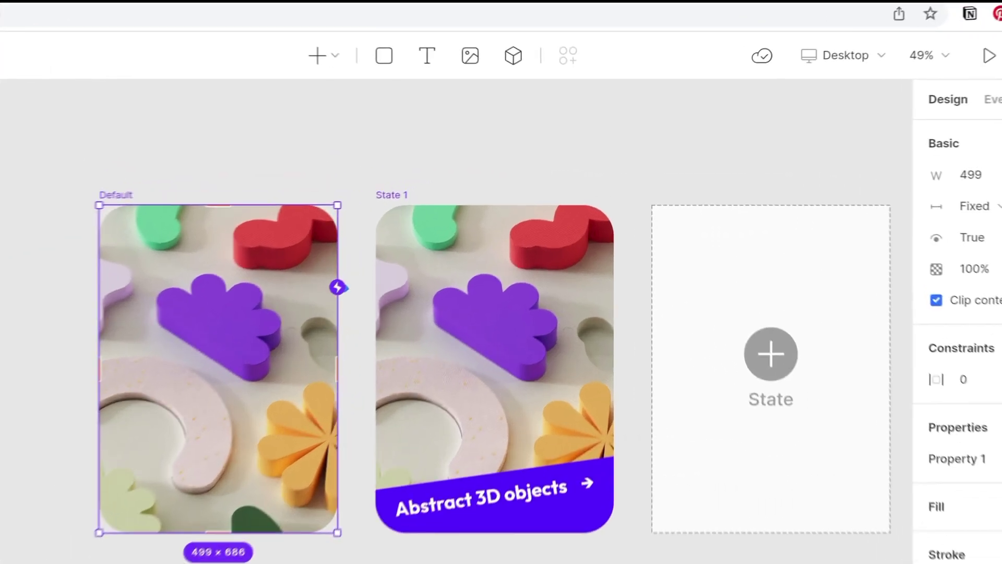
drag(338, 287, 465, 319)
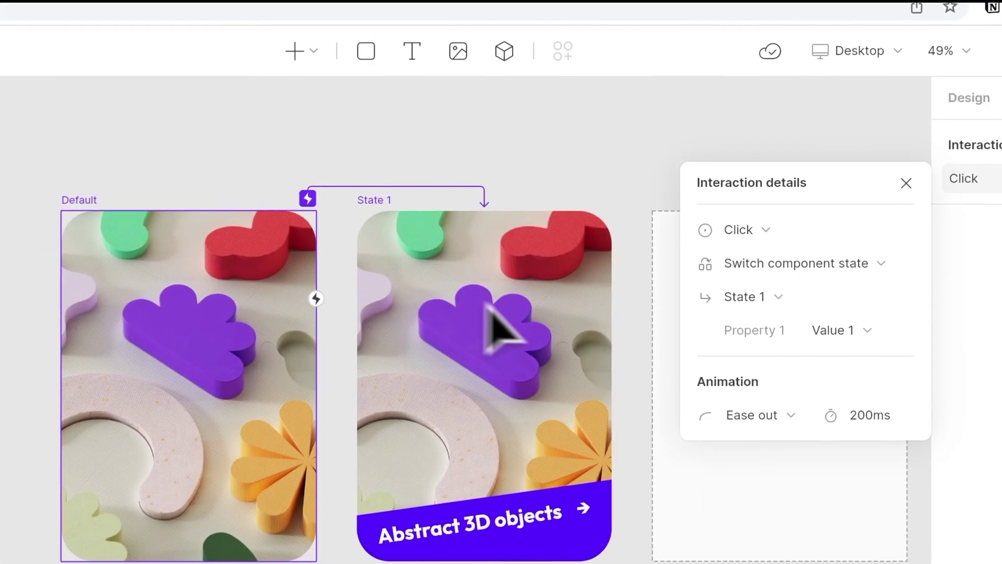
click(747, 230)
click(783, 368)
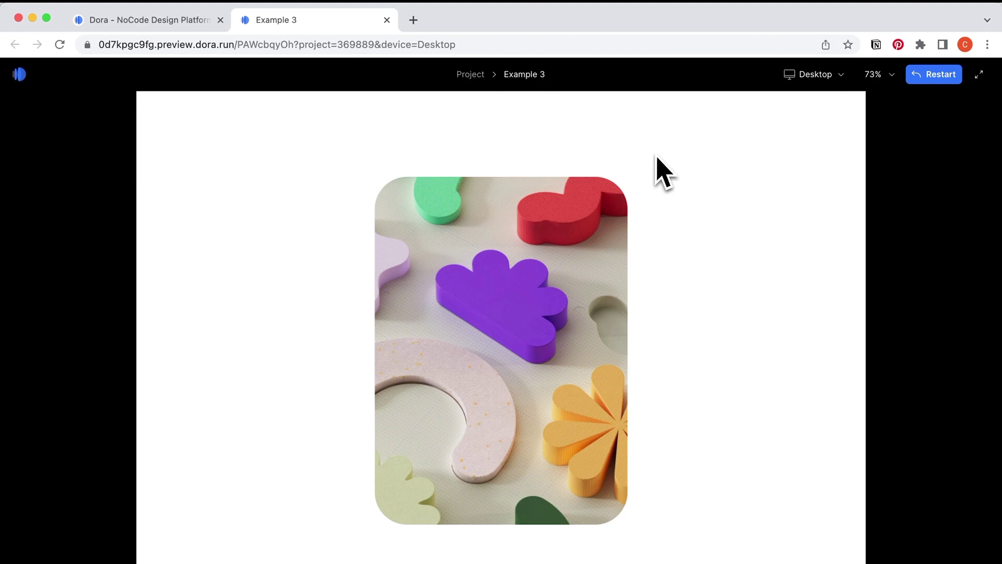
Hover over the card in the Example 3 preview to reveal the purple Abstract 3D objects banner
mouse_move(635, 244)
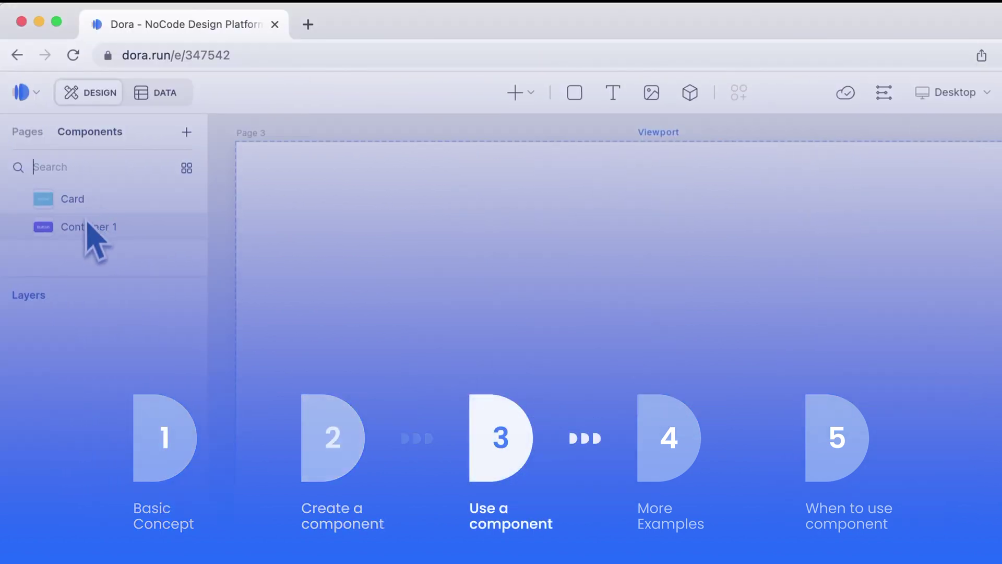
drag(94, 235, 576, 366)
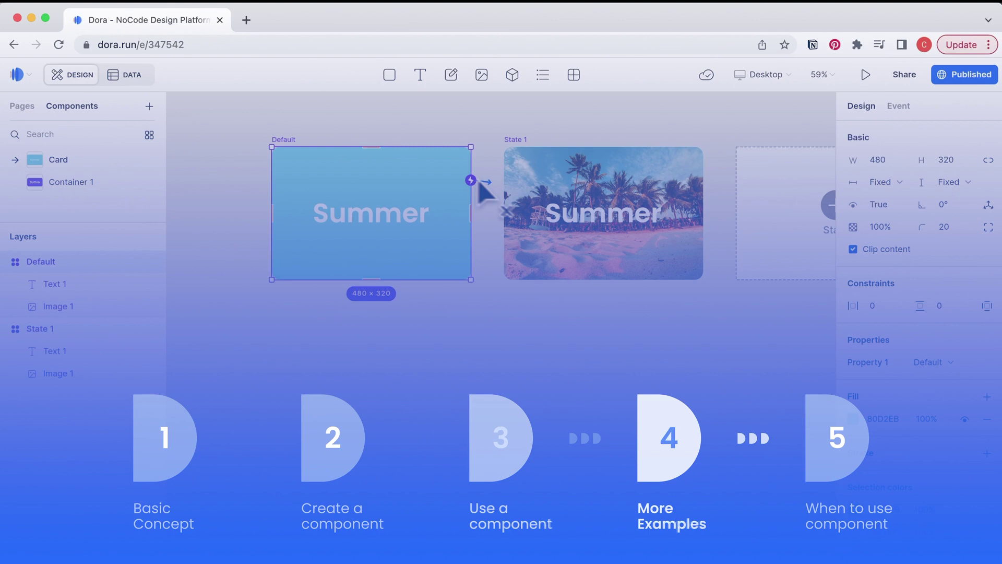
drag(472, 180, 566, 183)
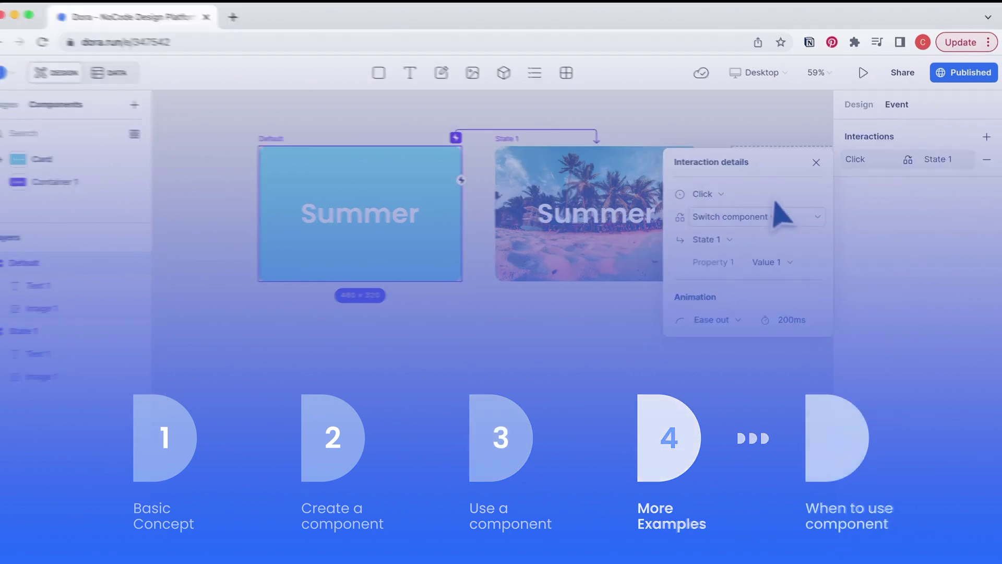